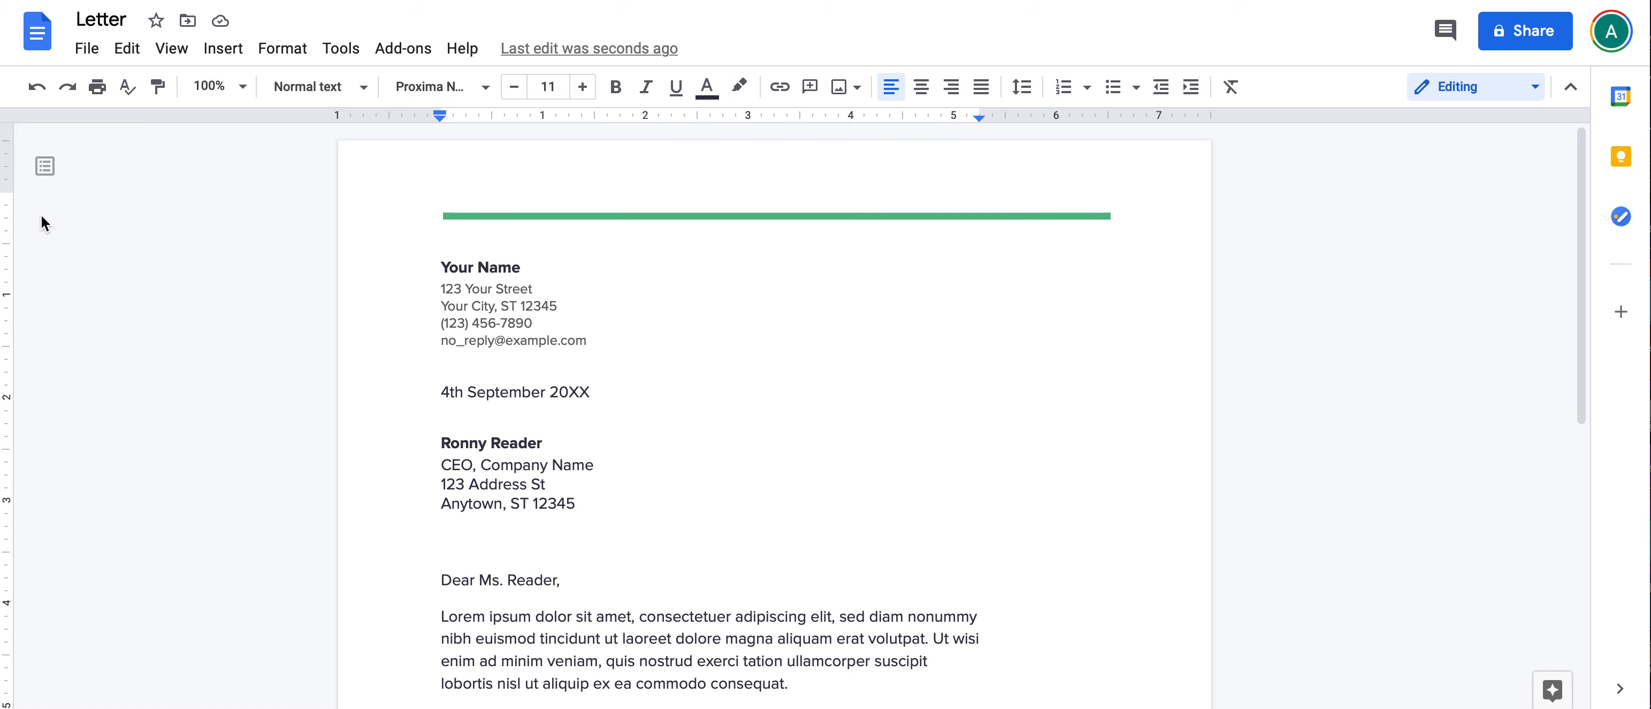
Step: Browse the File menu options and close it without choosing anything
{"action": "left_click", "coordinate": [87, 56]}
{"action": "mouse_move", "coordinate": [124, 303]}
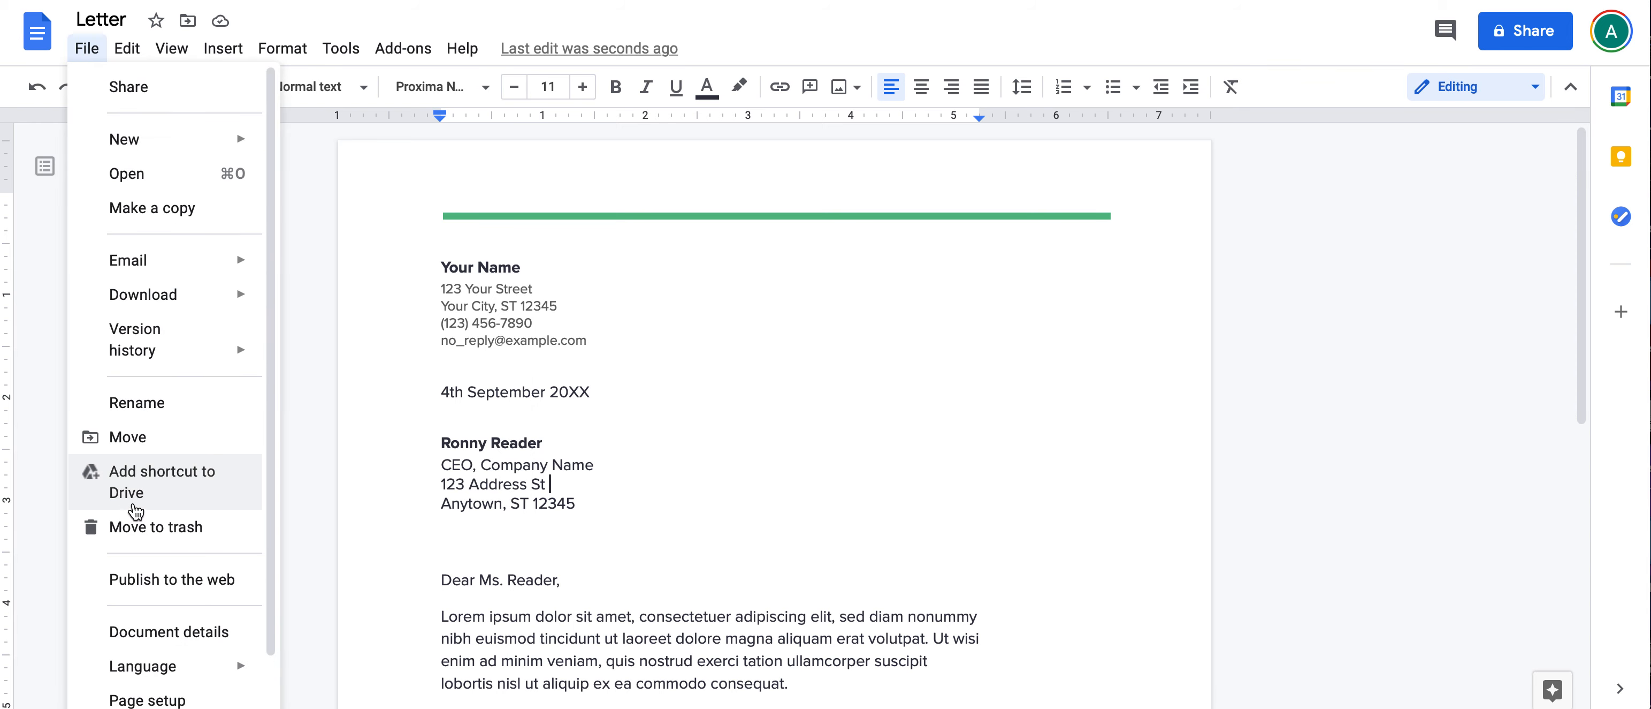
{"action": "mouse_move", "coordinate": [130, 349]}
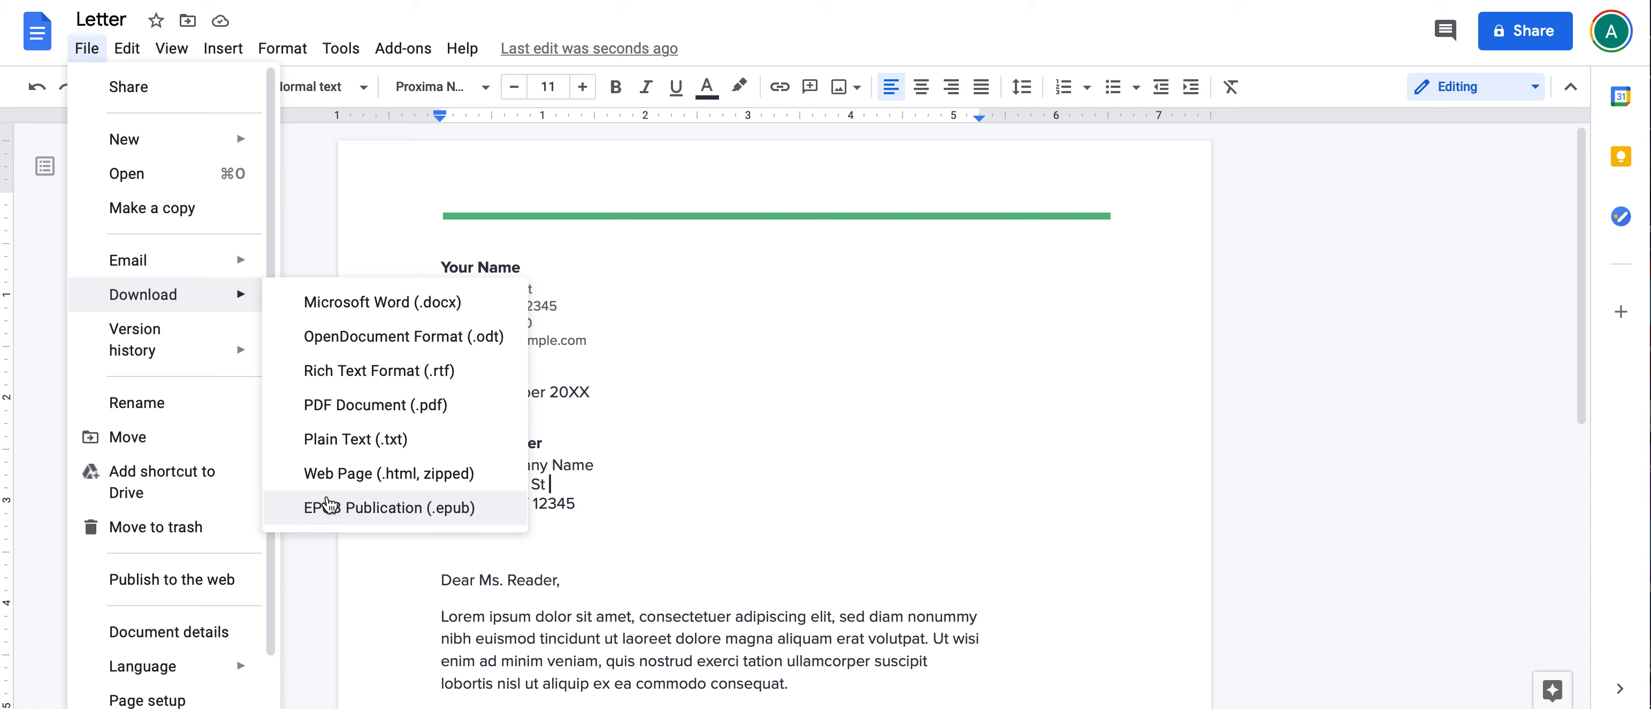
{"action": "mouse_move", "coordinate": [159, 264]}
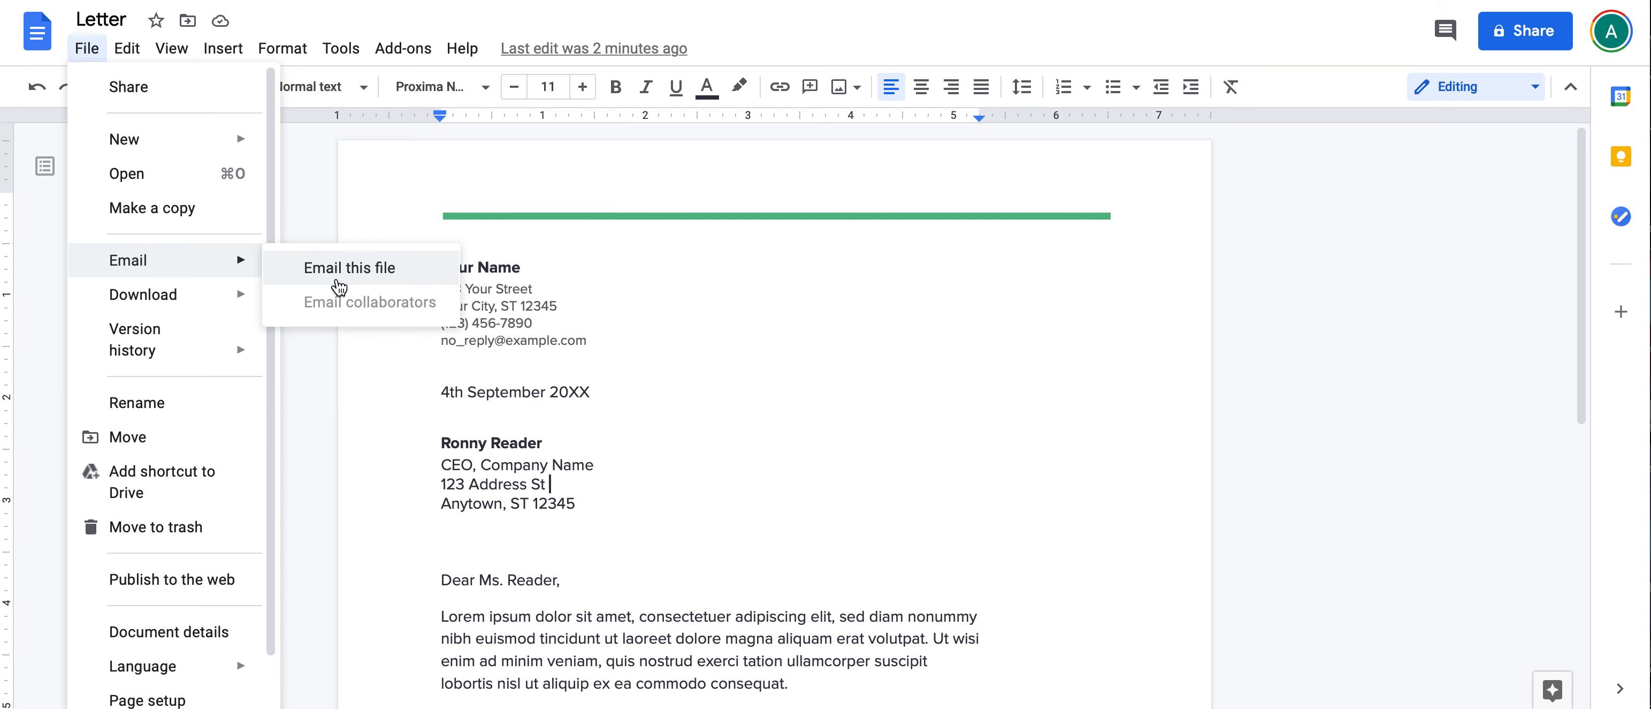
{"action": "left_click", "coordinate": [877, 335]}
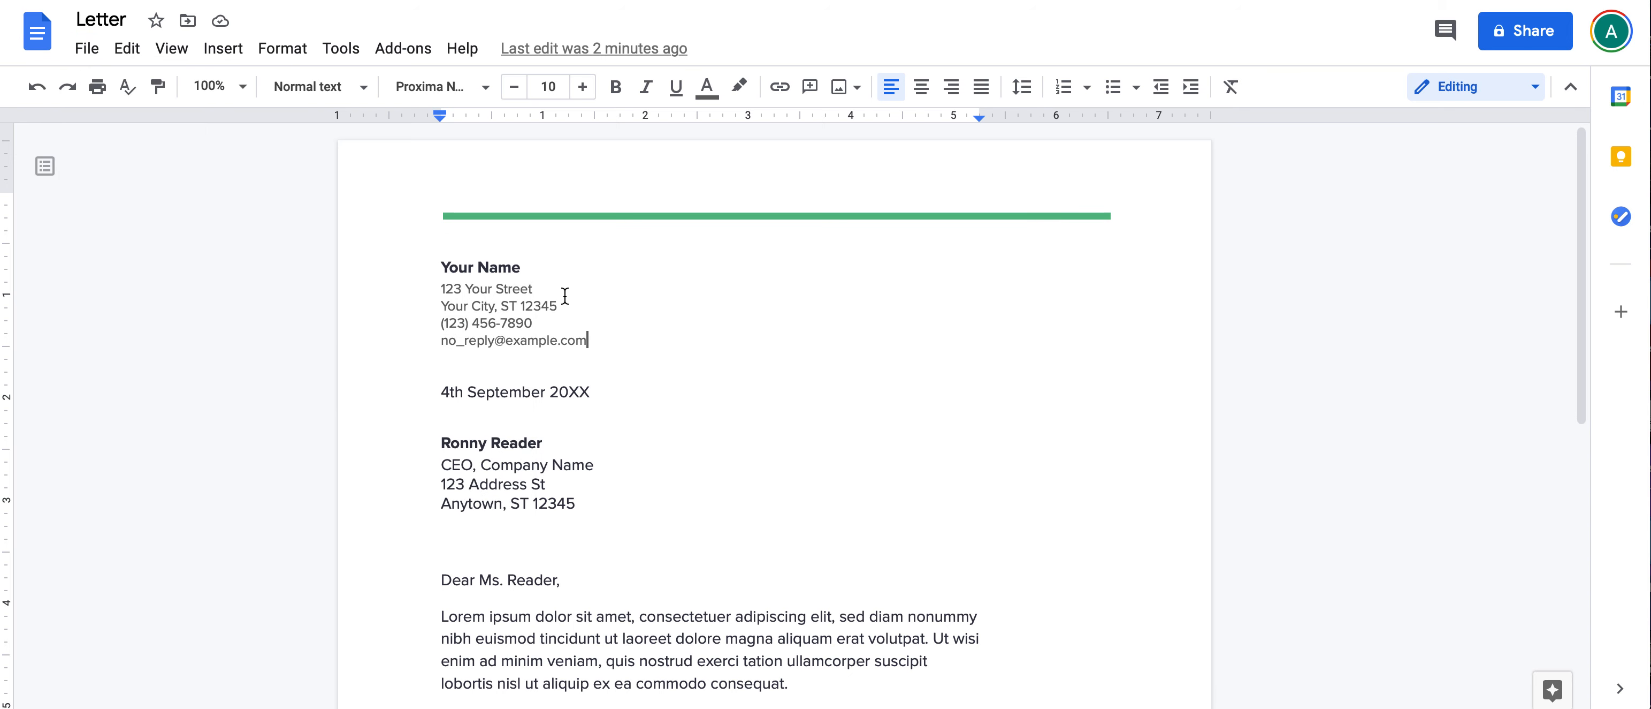
{"action": "scroll", "coordinate": [565, 296], "scroll_direction": "down", "scroll_amount": 1}
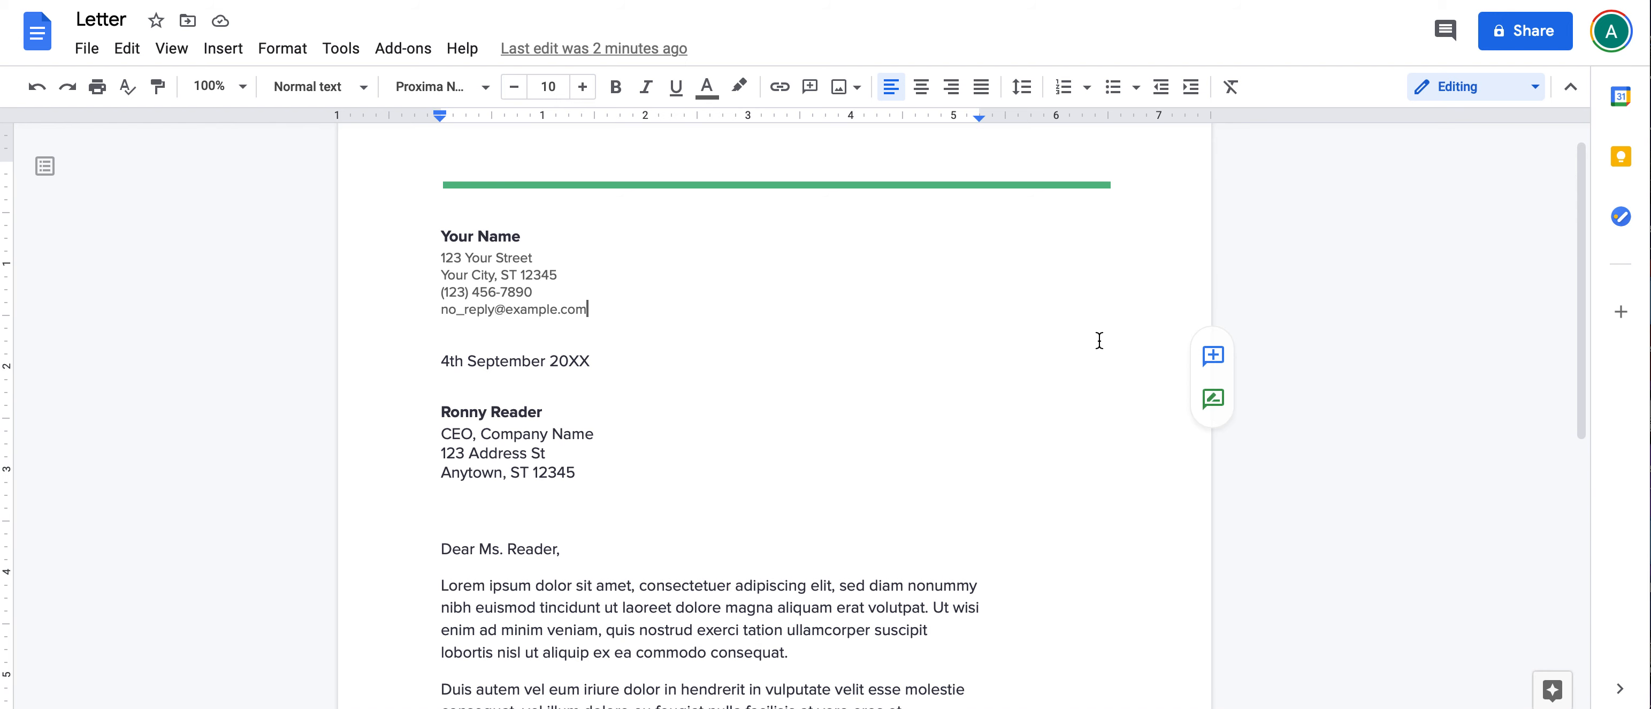
Step: Look through the editing mode choices, staying in direct editing
{"action": "left_click", "coordinate": [1463, 96]}
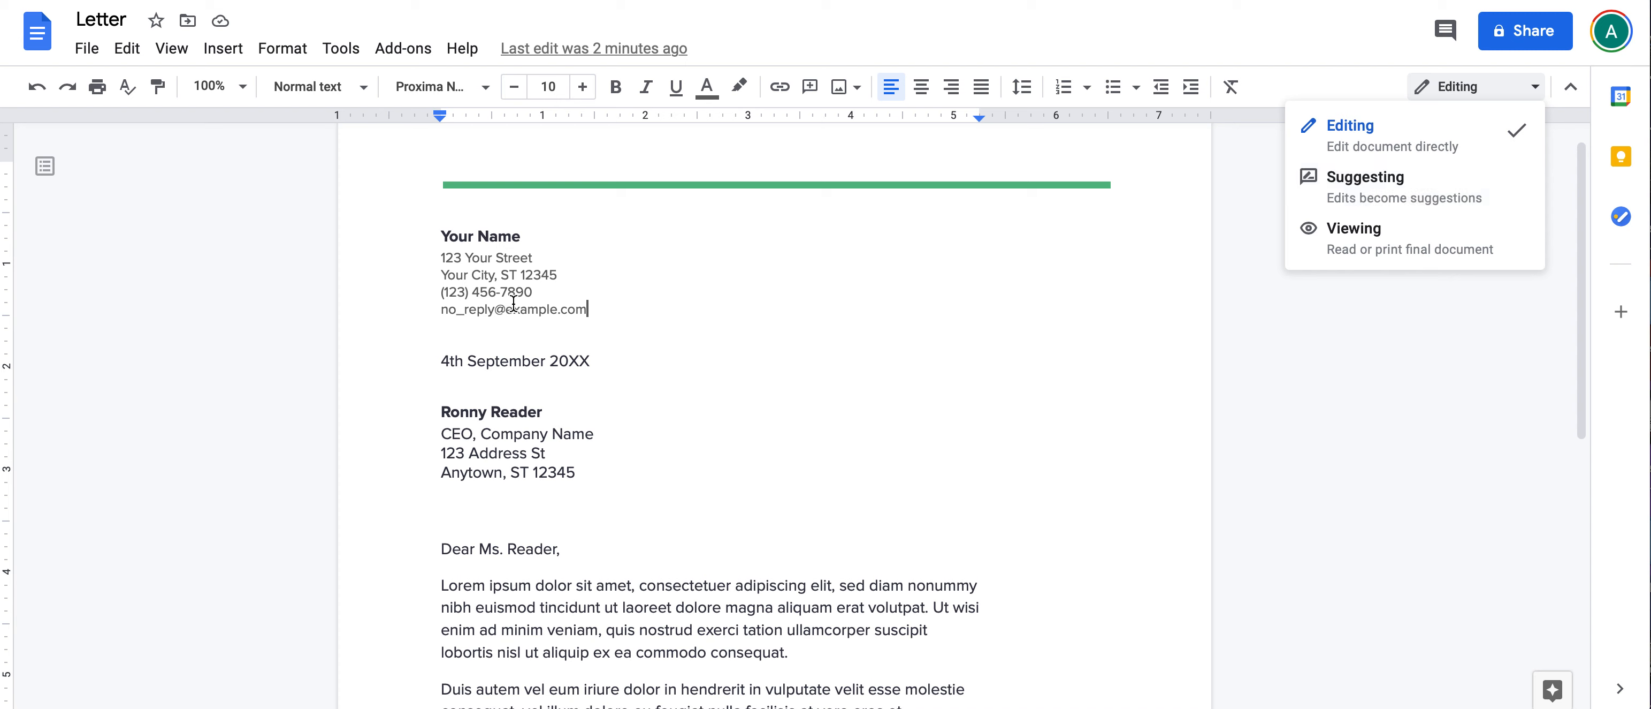
{"action": "left_click", "coordinate": [415, 346]}
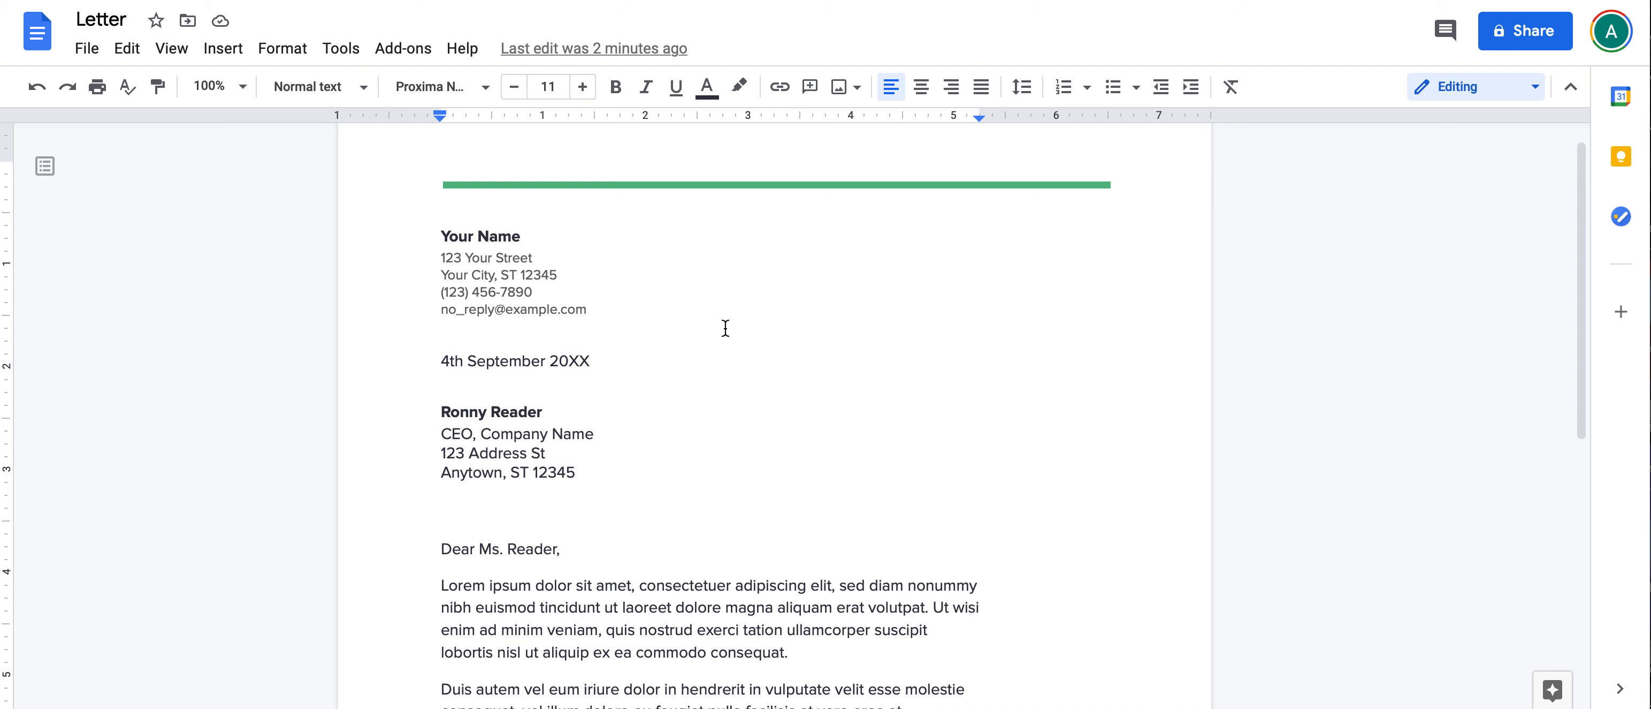
{"action": "left_click", "coordinate": [1529, 95]}
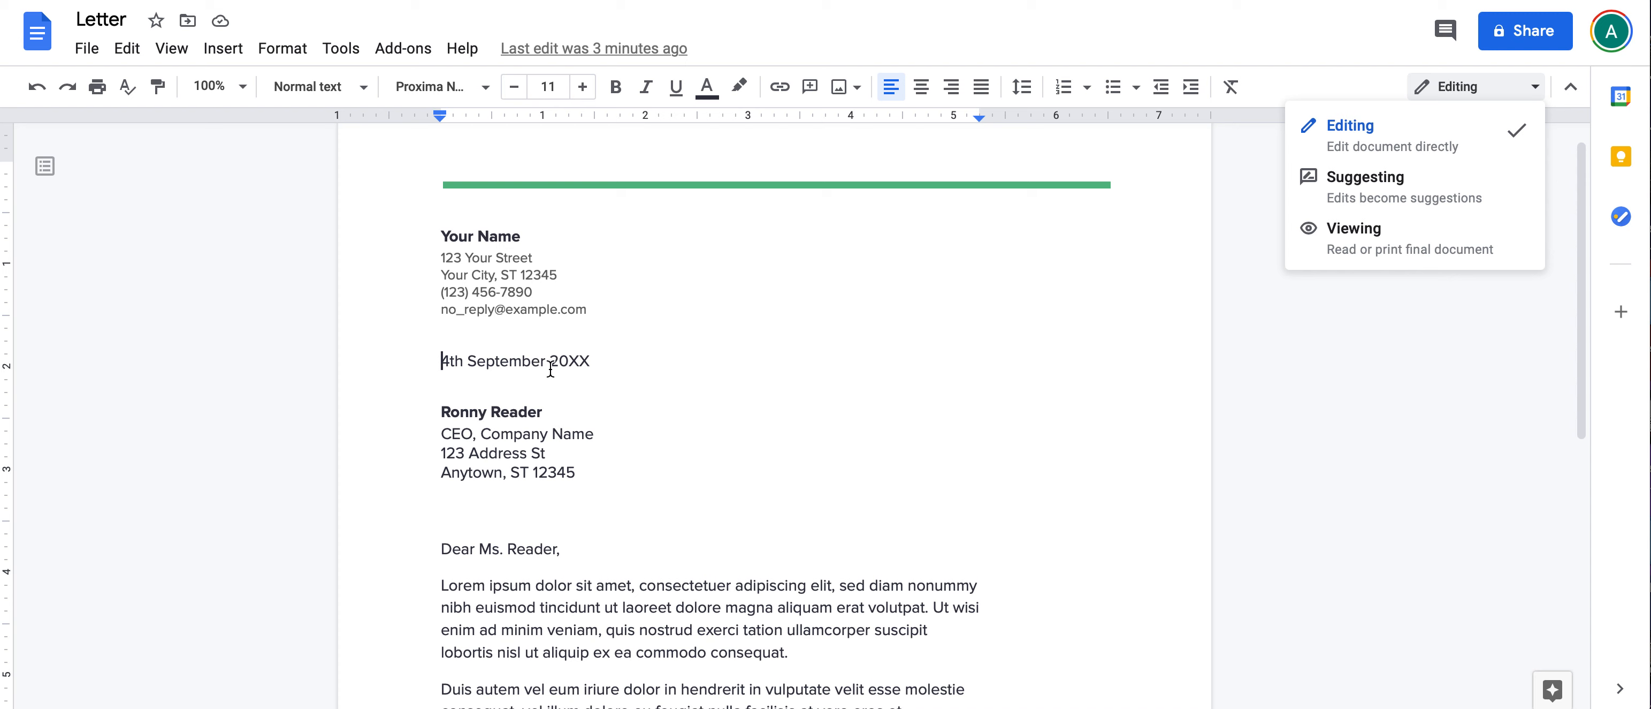
Step: Change the date's year from 20XX to 21, making it 4th September 2021
{"action": "left_click", "coordinate": [598, 374]}
{"action": "key", "text": "BackSpace"}
{"action": "key", "text": "BackSpace"}
{"action": "type", "text": "21"}
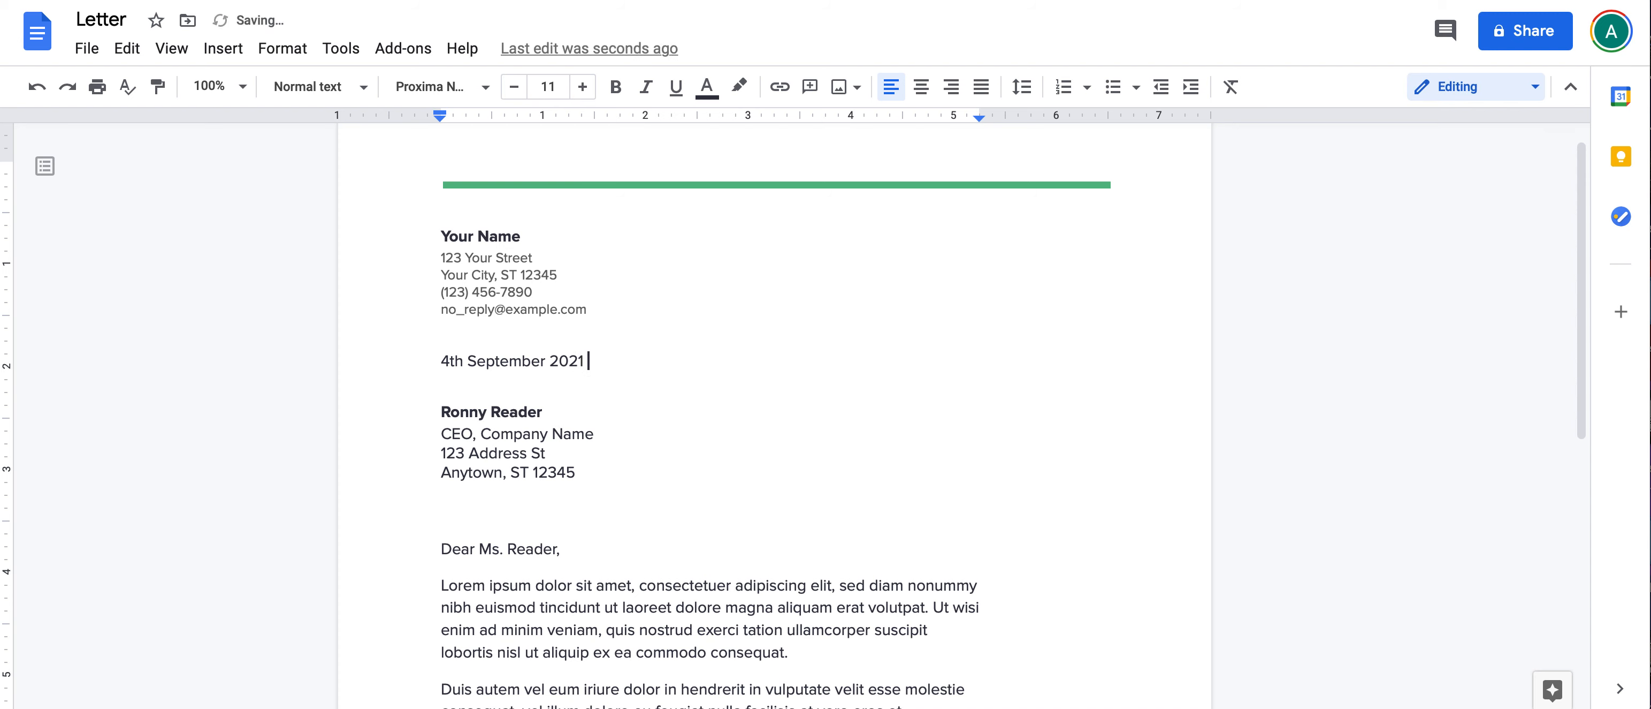
Step: Replace the Your Name placeholder with the sender's full name, then select the street line
{"action": "left_click", "coordinate": [466, 238]}
{"action": "triple_click", "coordinate": [466, 238]}
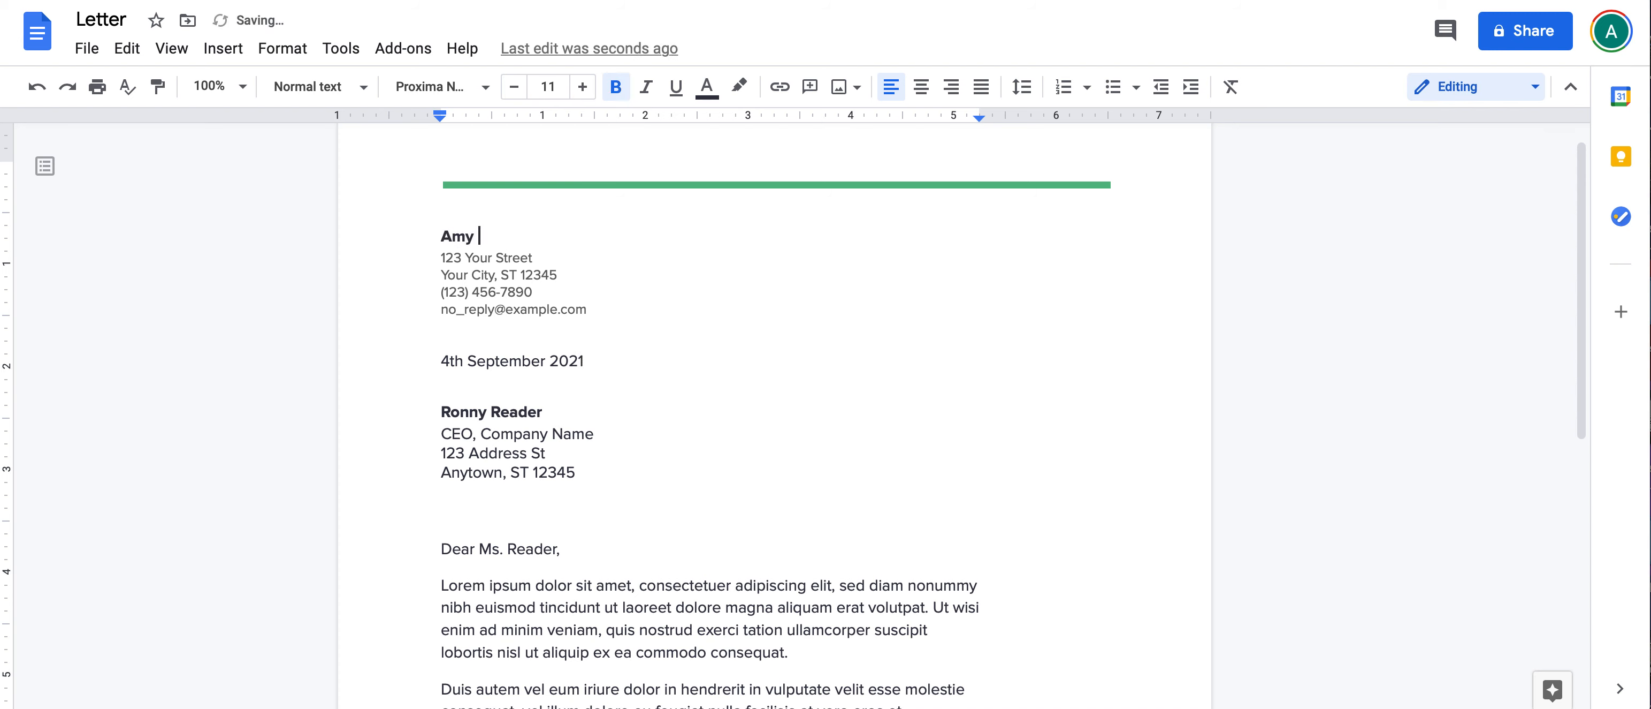
{"action": "triple_click", "coordinate": [444, 257]}
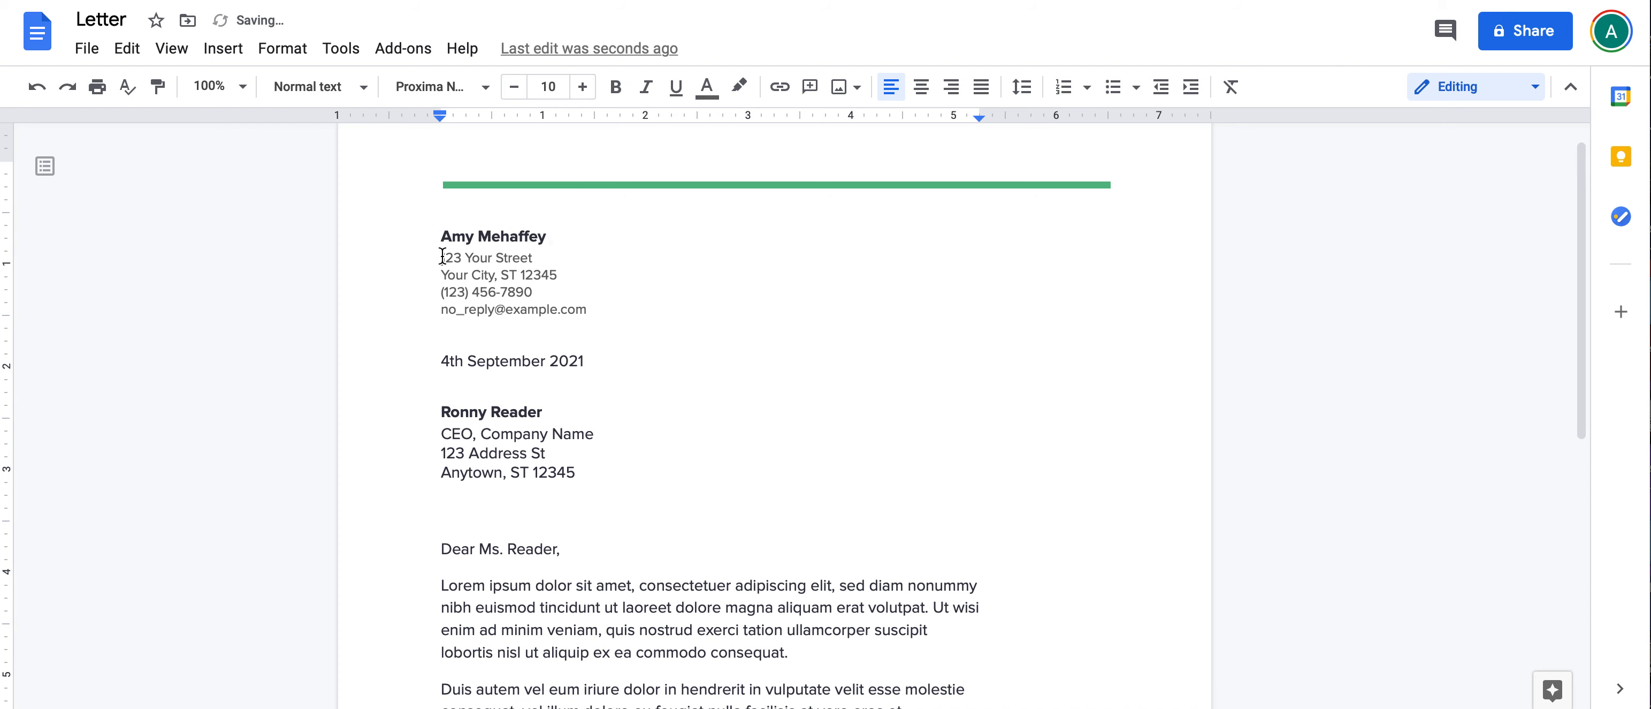
{"action": "left_click", "coordinate": [1444, 102]}
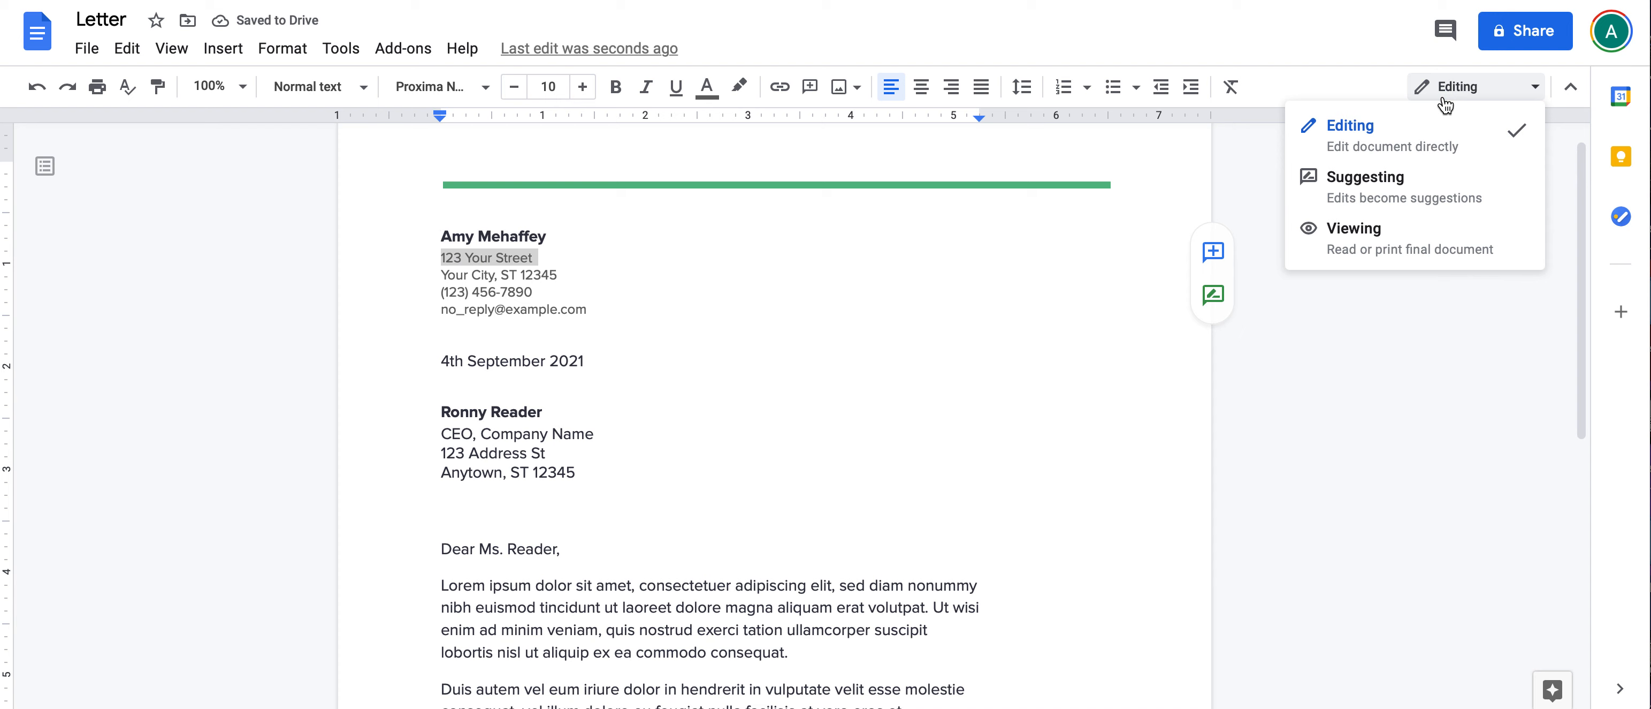
{"action": "left_click", "coordinate": [1392, 174]}
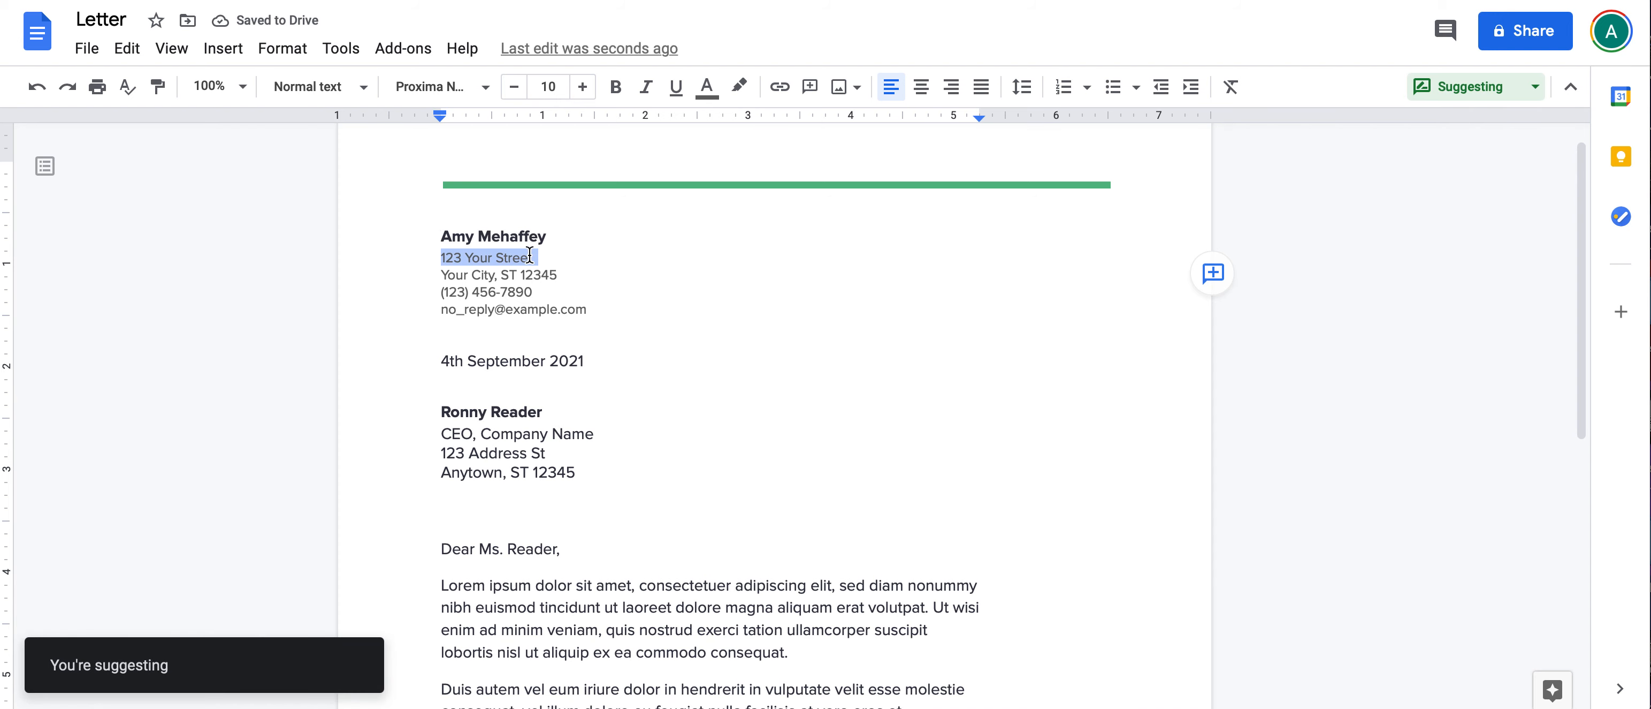
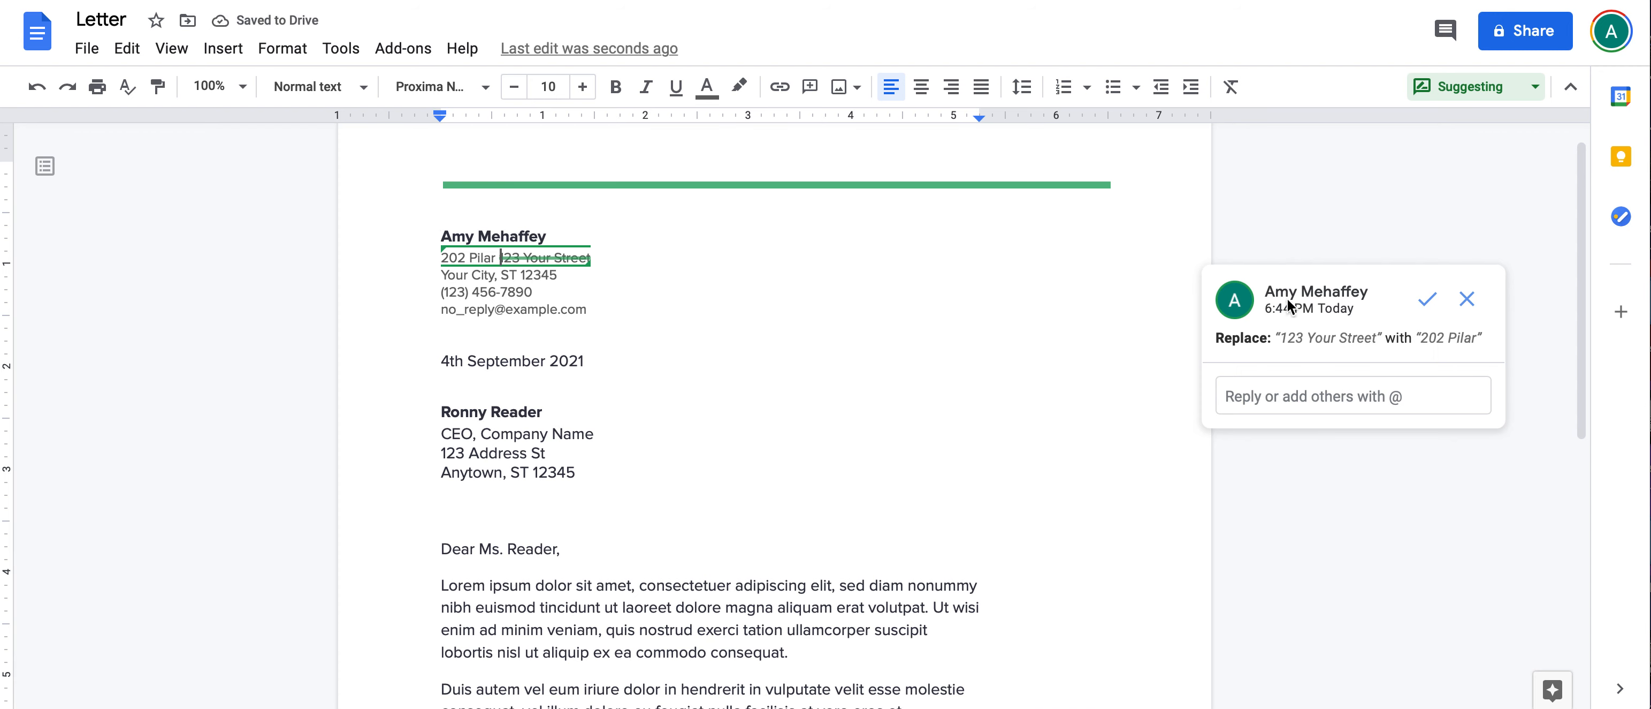
Step: Reply 'Hey great change! Thanks' on the address suggestion
{"action": "mouse_move", "coordinate": [1271, 294]}
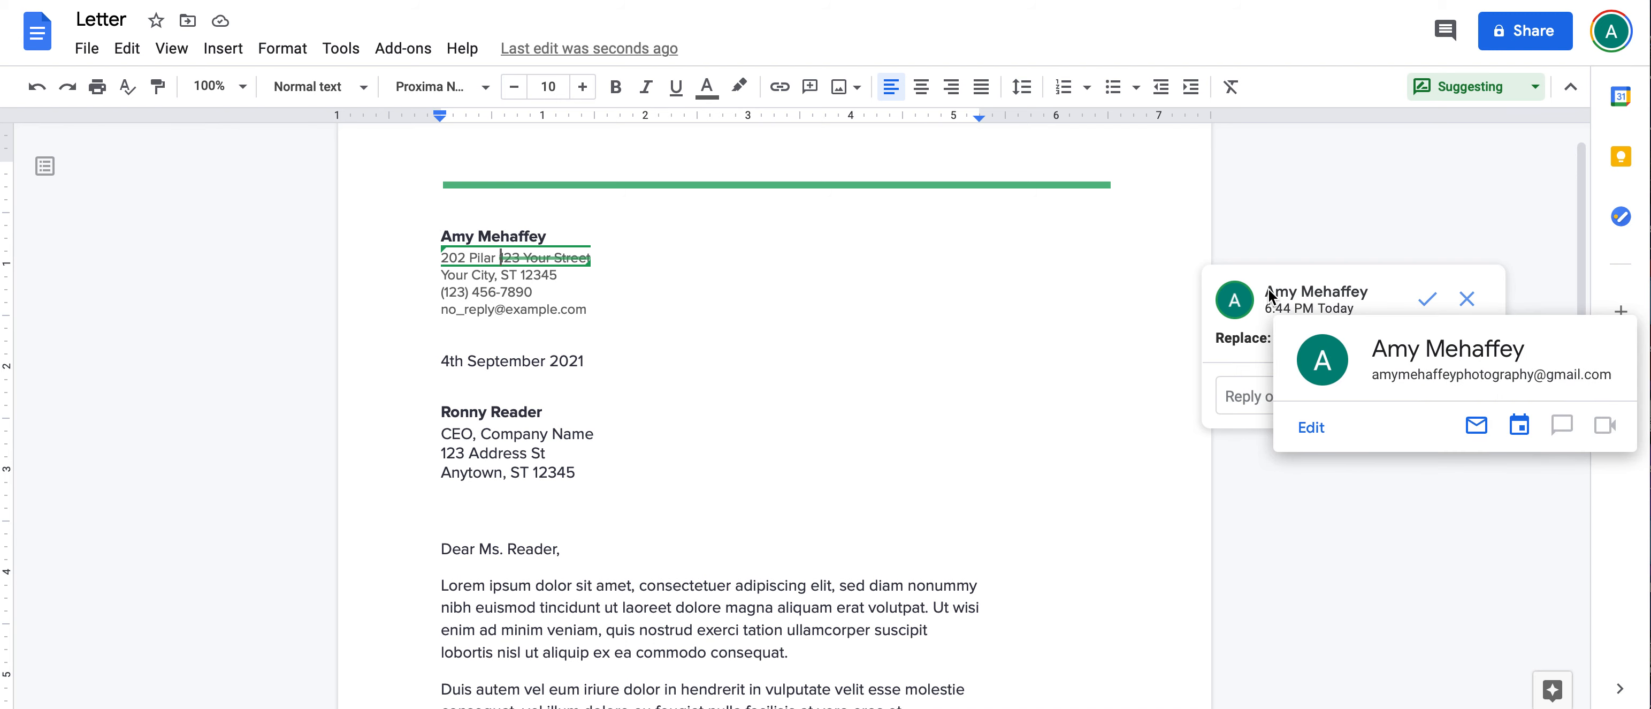
{"action": "left_click", "coordinate": [1240, 392]}
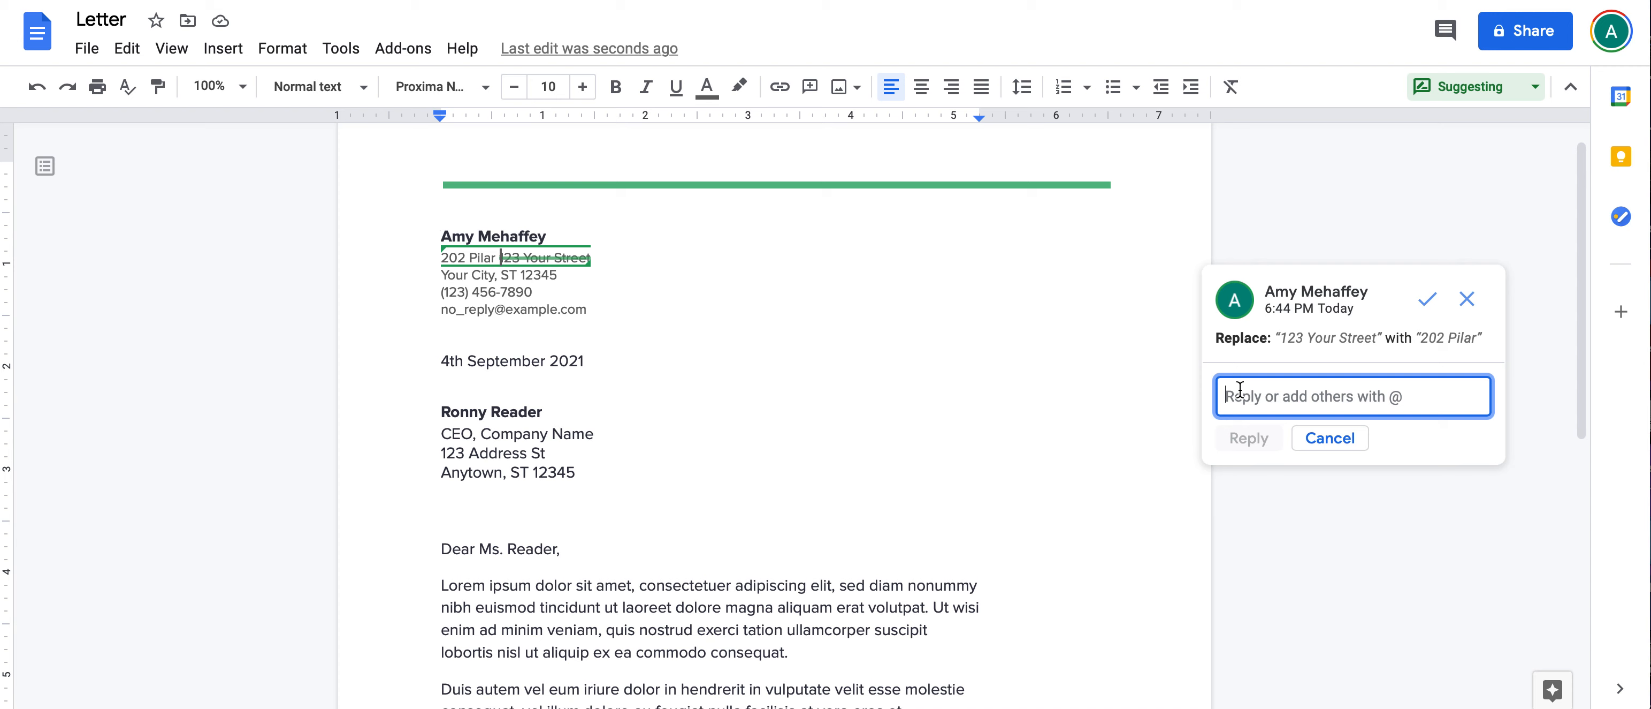
{"action": "type", "text": "Hey great change! Thanks"}
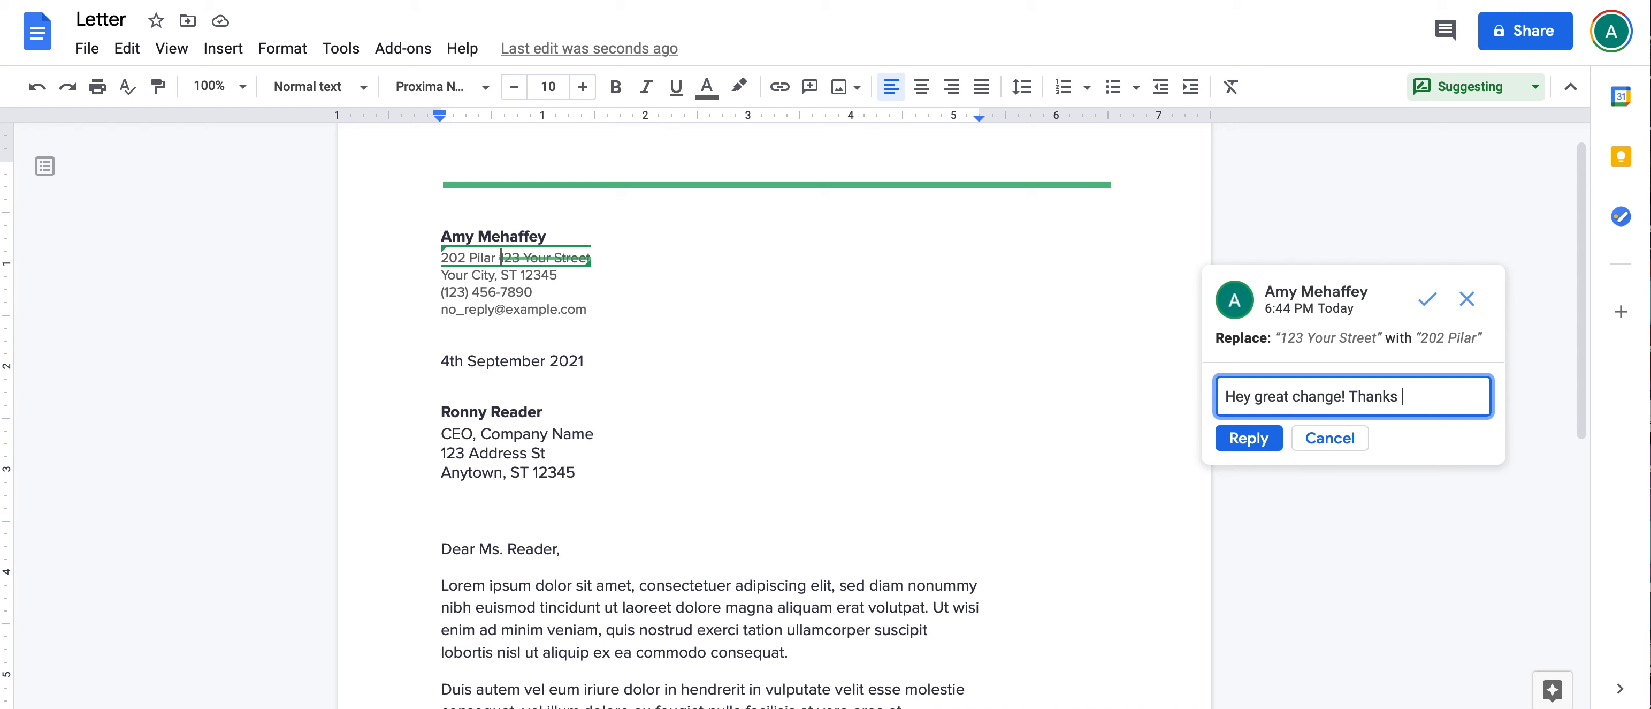
{"action": "left_click", "coordinate": [1231, 441]}
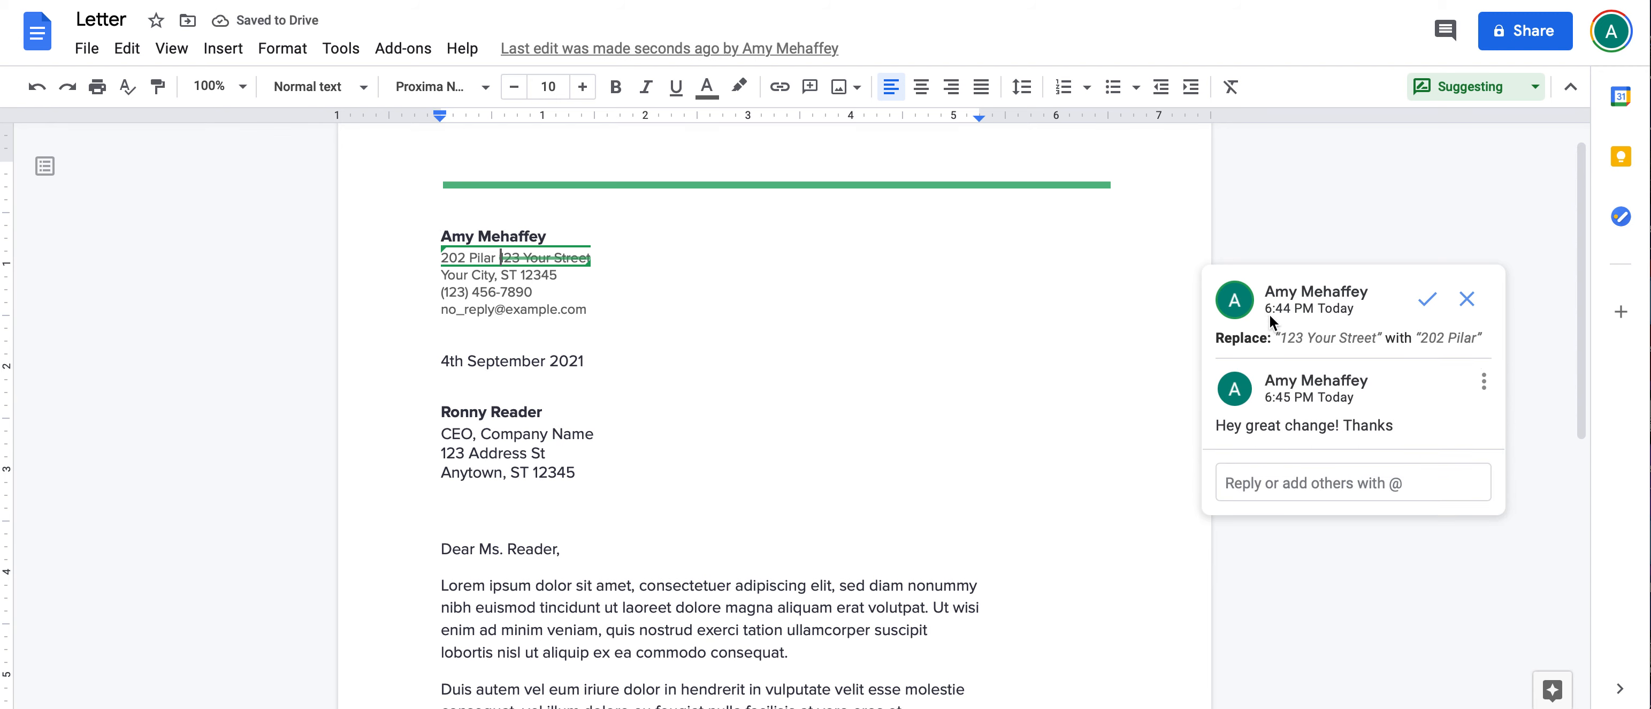
Step: Select the first Lorem ipsum paragraph and comment 'What does this mean? These aren't real words!'
{"action": "left_click", "coordinate": [804, 407]}
{"action": "scroll", "coordinate": [804, 408], "scroll_direction": "down", "scroll_amount": 3}
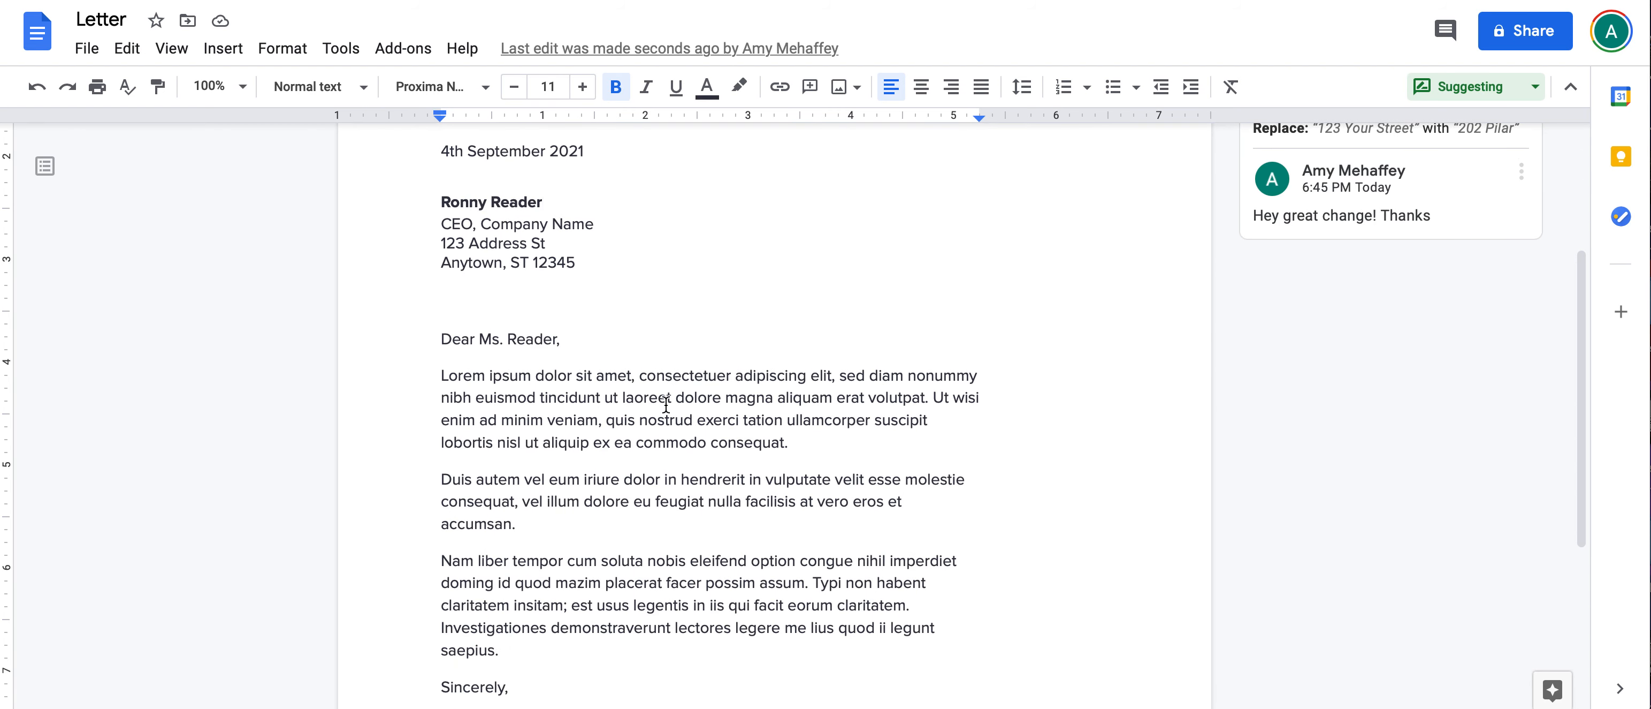
{"action": "left_click_drag", "start_coordinate": [790, 442], "coordinate": [342, 363]}
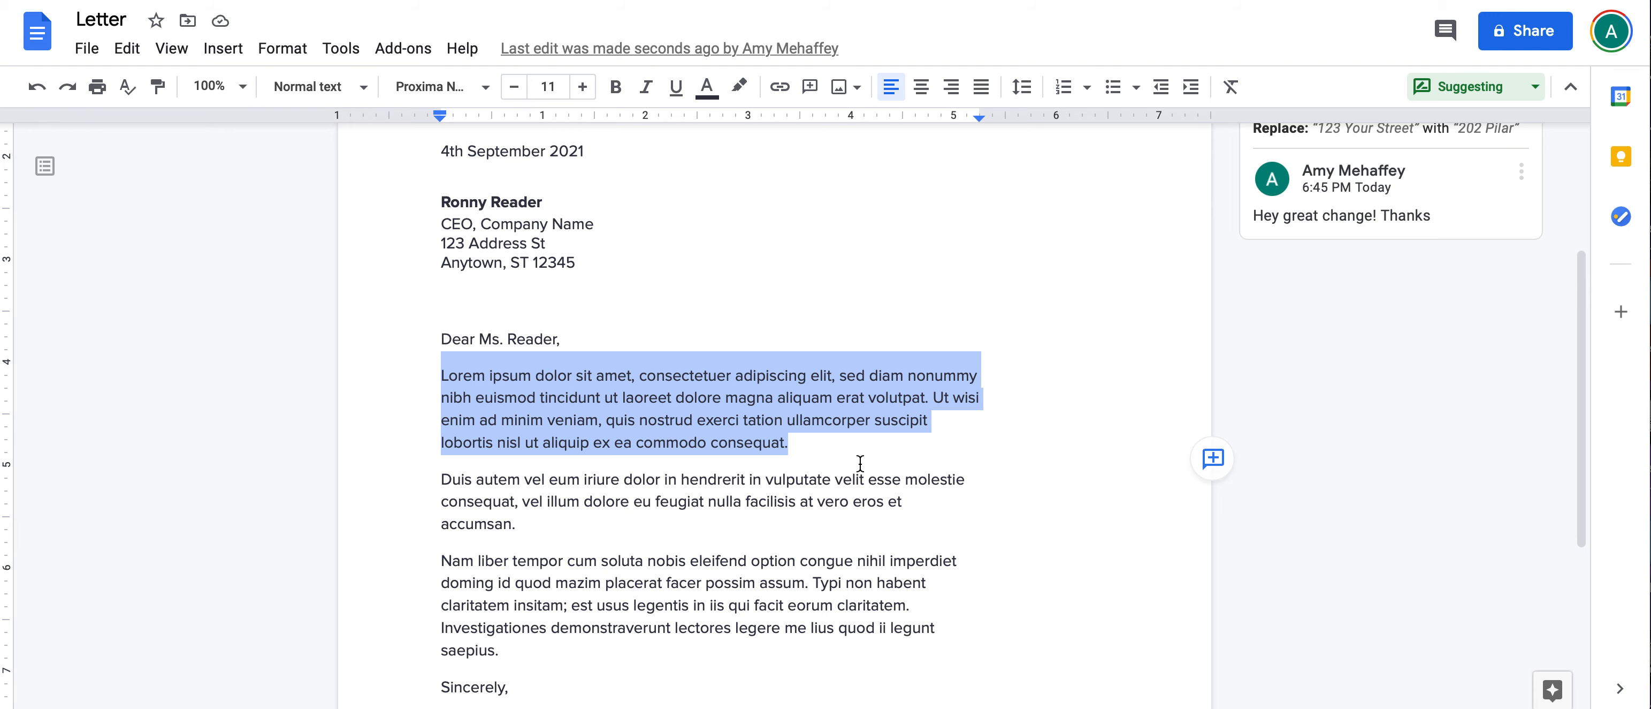
{"action": "left_click", "coordinate": [1214, 458]}
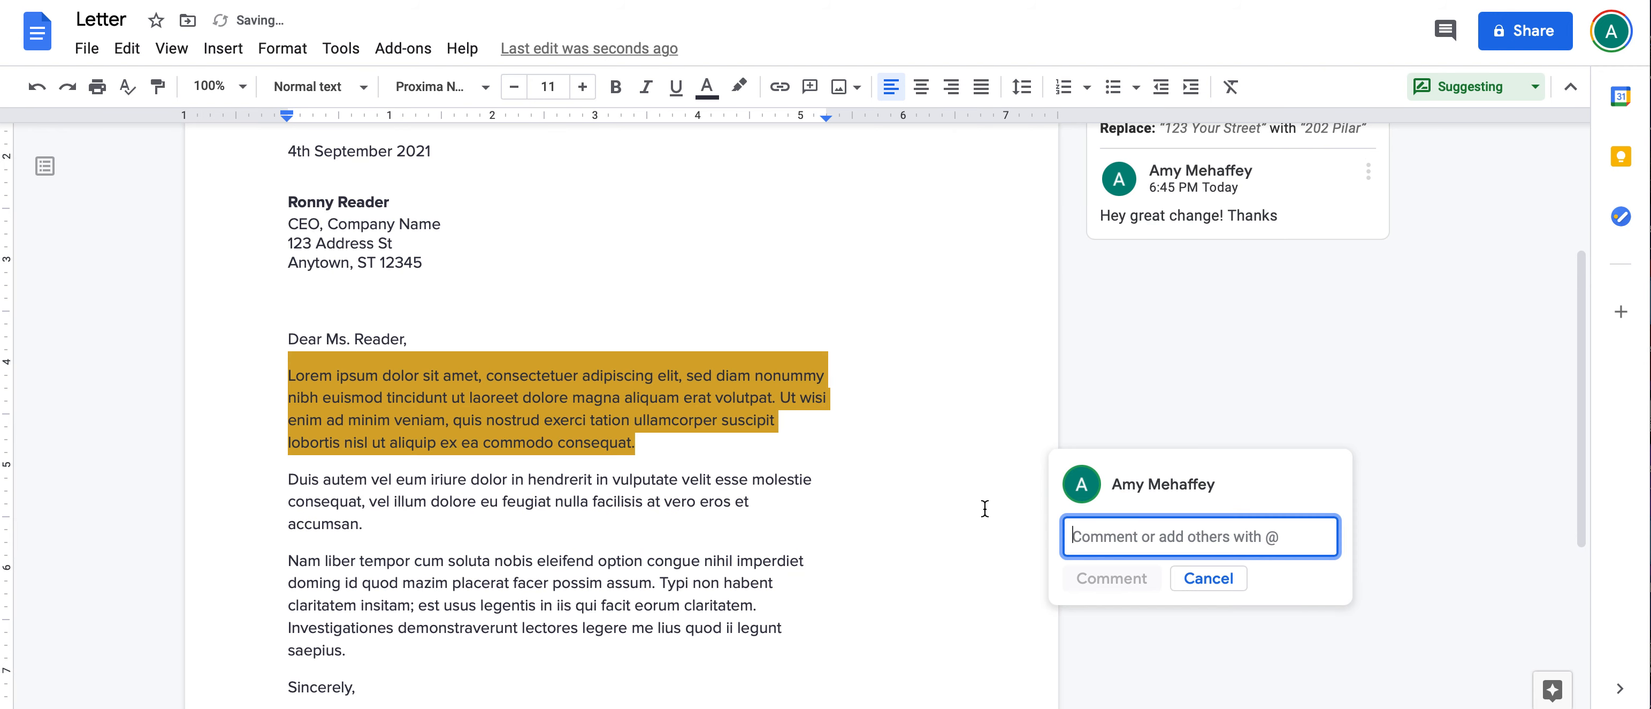
{"action": "type", "text": "What do"}
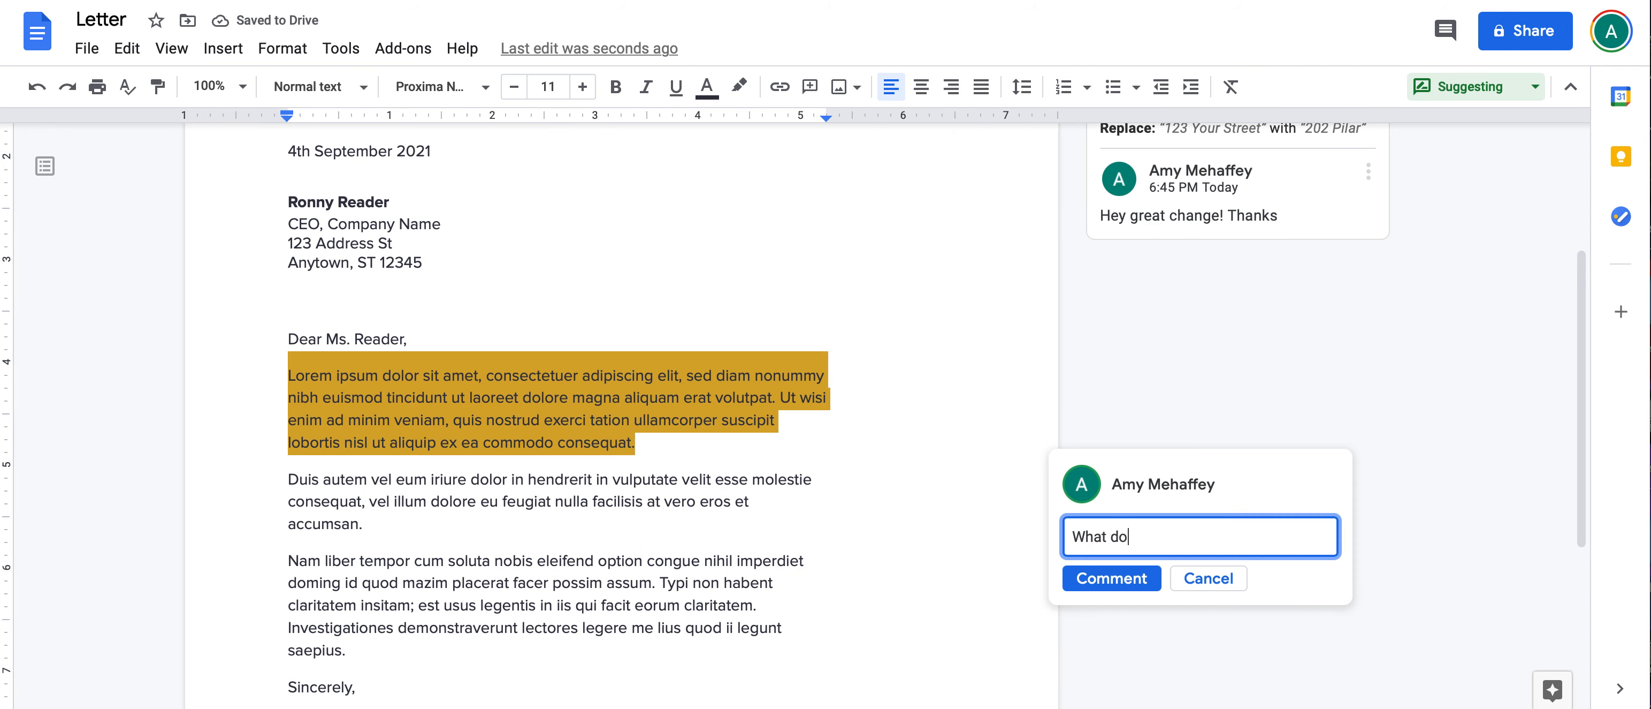
{"action": "type", "text": "es this mean? These aren't rea"}
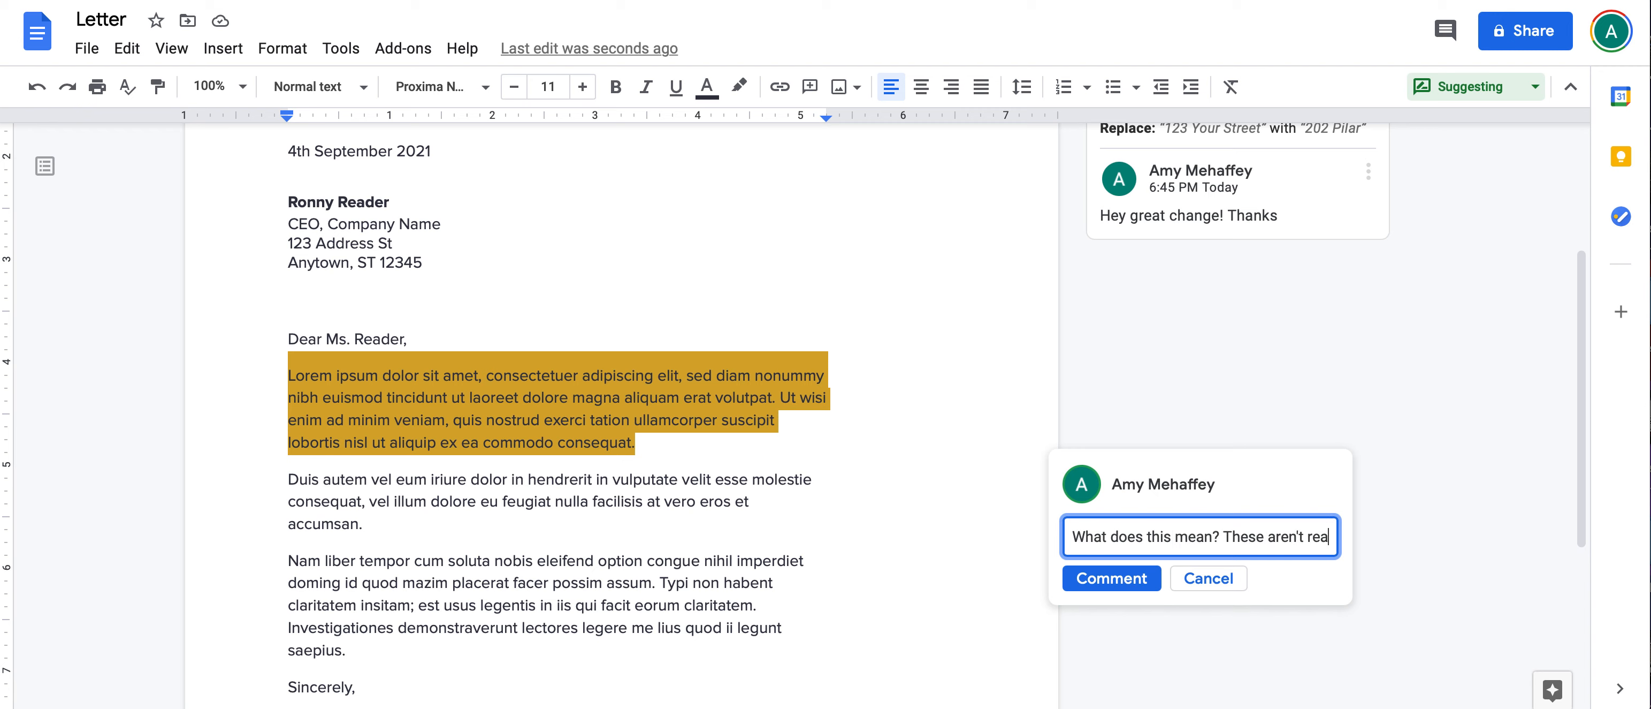
{"action": "type", "text": "l words!"}
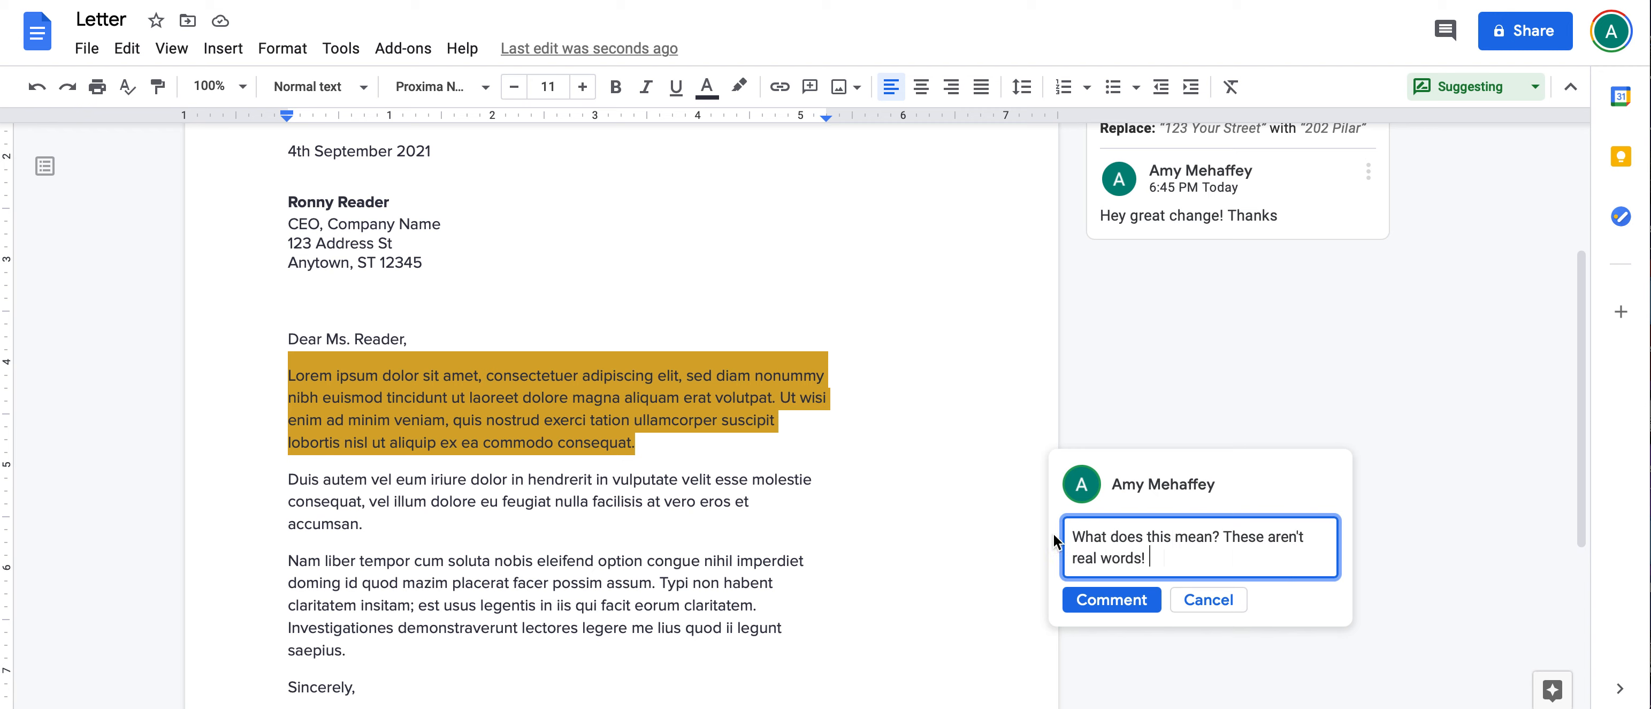
{"action": "left_click", "coordinate": [1111, 598]}
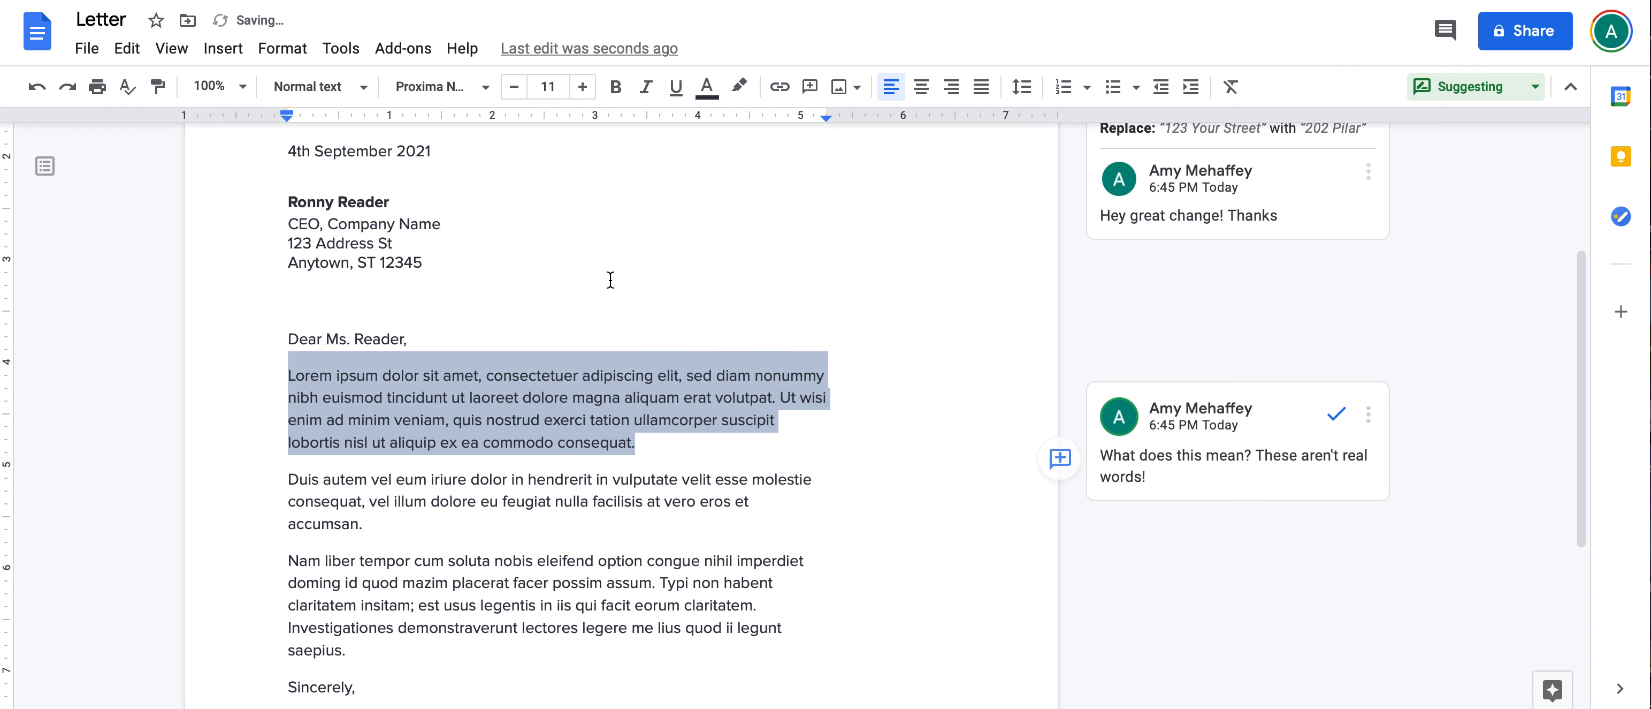
{"action": "scroll", "coordinate": [608, 277], "scroll_direction": "up", "scroll_amount": 2}
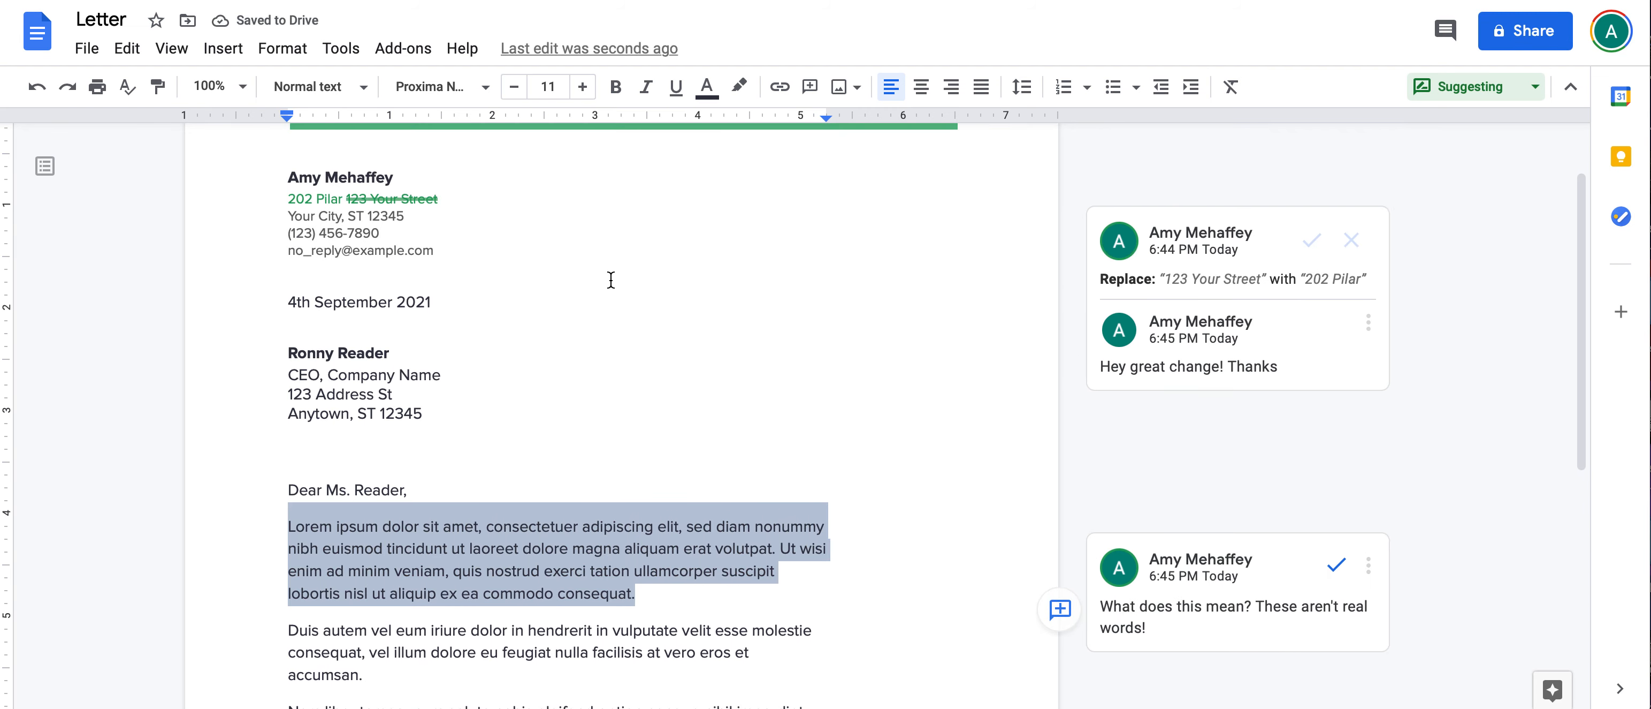
Step: Resolve the made-up-words comment, then start and cancel an edit of the reply
{"action": "left_click", "coordinate": [1337, 565]}
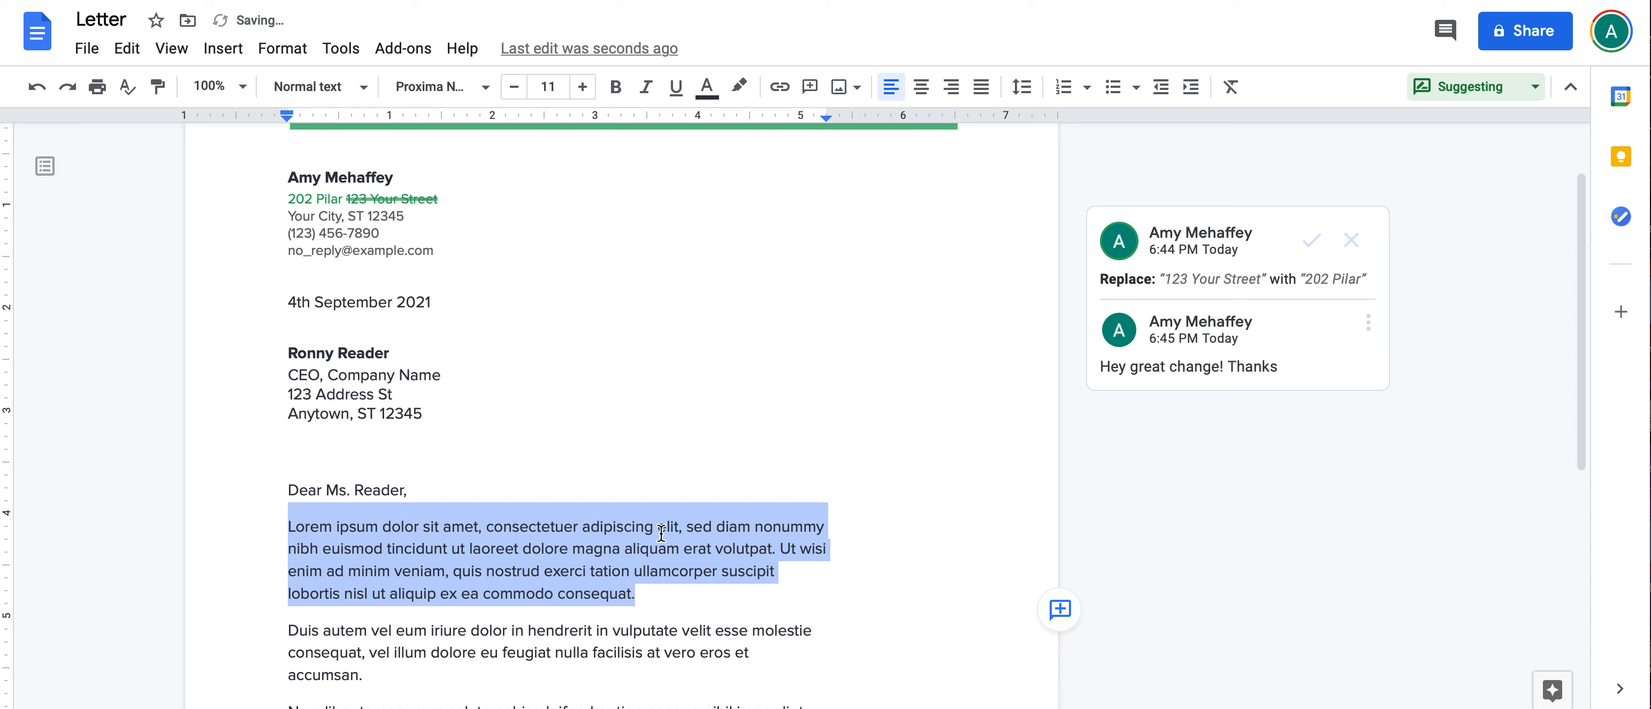
{"action": "left_click", "coordinate": [605, 570]}
{"action": "left_click", "coordinate": [1369, 322]}
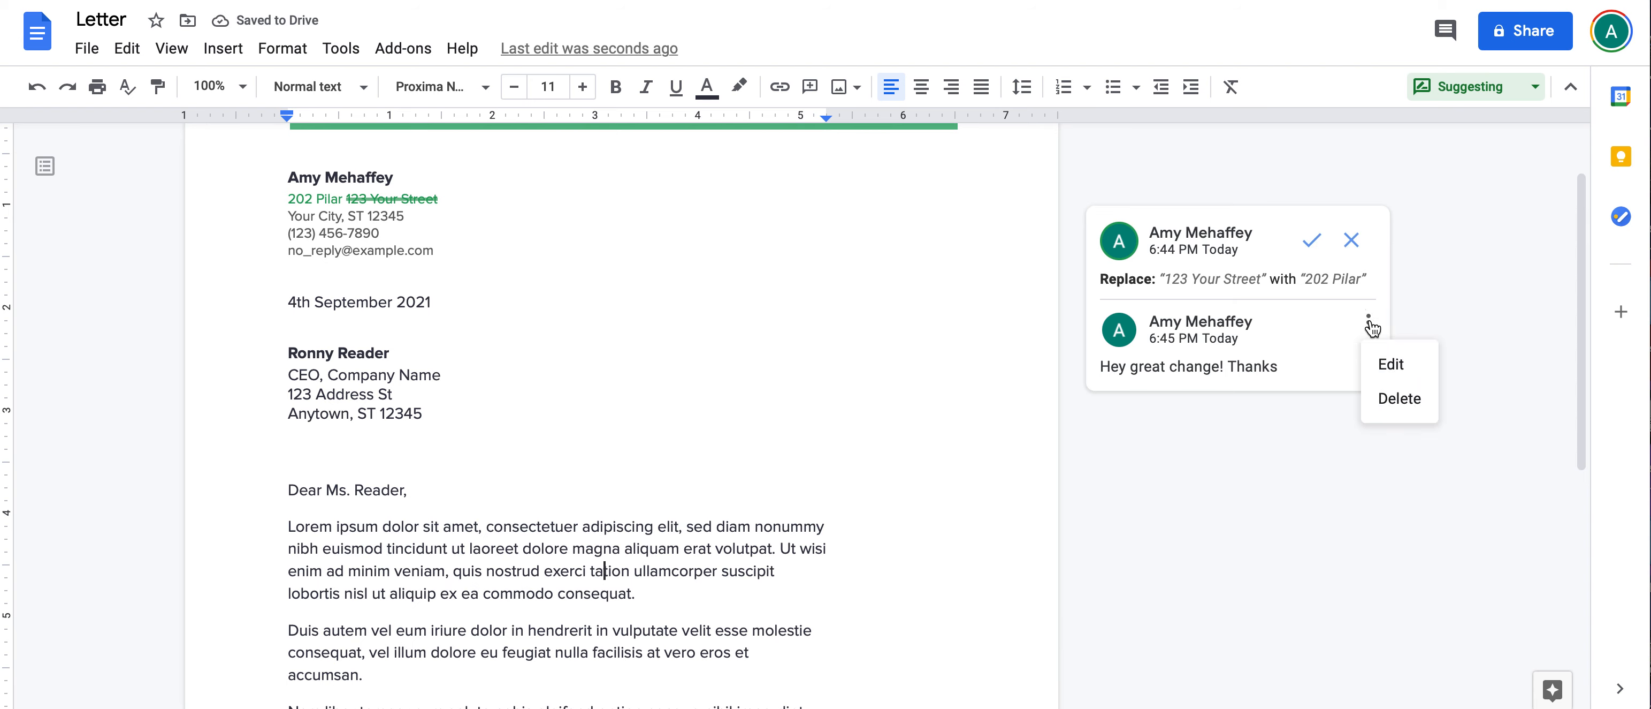
{"action": "left_click", "coordinate": [1388, 363]}
{"action": "left_click", "coordinate": [1168, 418]}
Step: Start deleting the 'Hey great change! Thanks' reply but cancel, keeping it
{"action": "left_click", "coordinate": [1330, 321]}
{"action": "left_click", "coordinate": [1345, 399]}
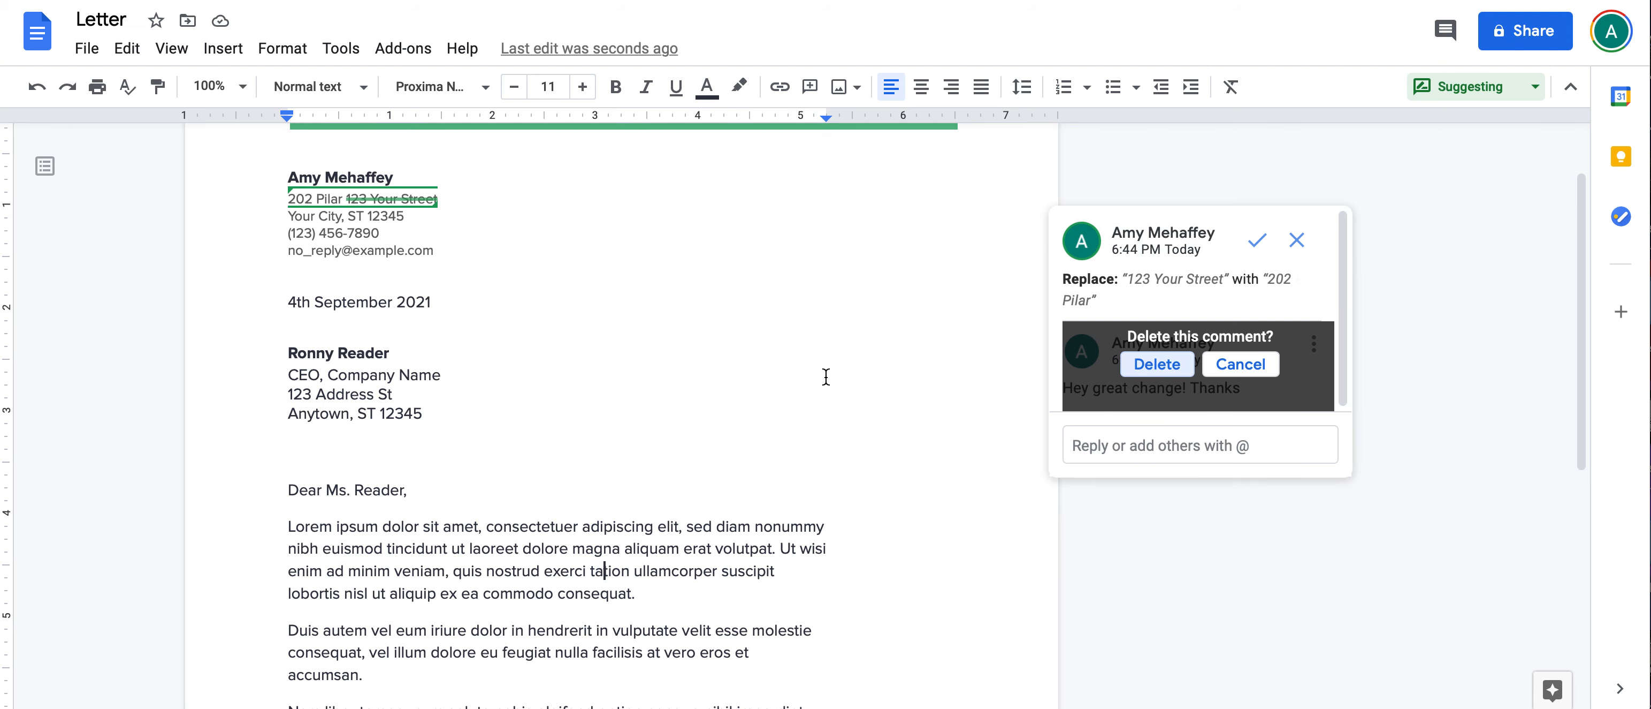
{"action": "left_click", "coordinate": [1251, 371]}
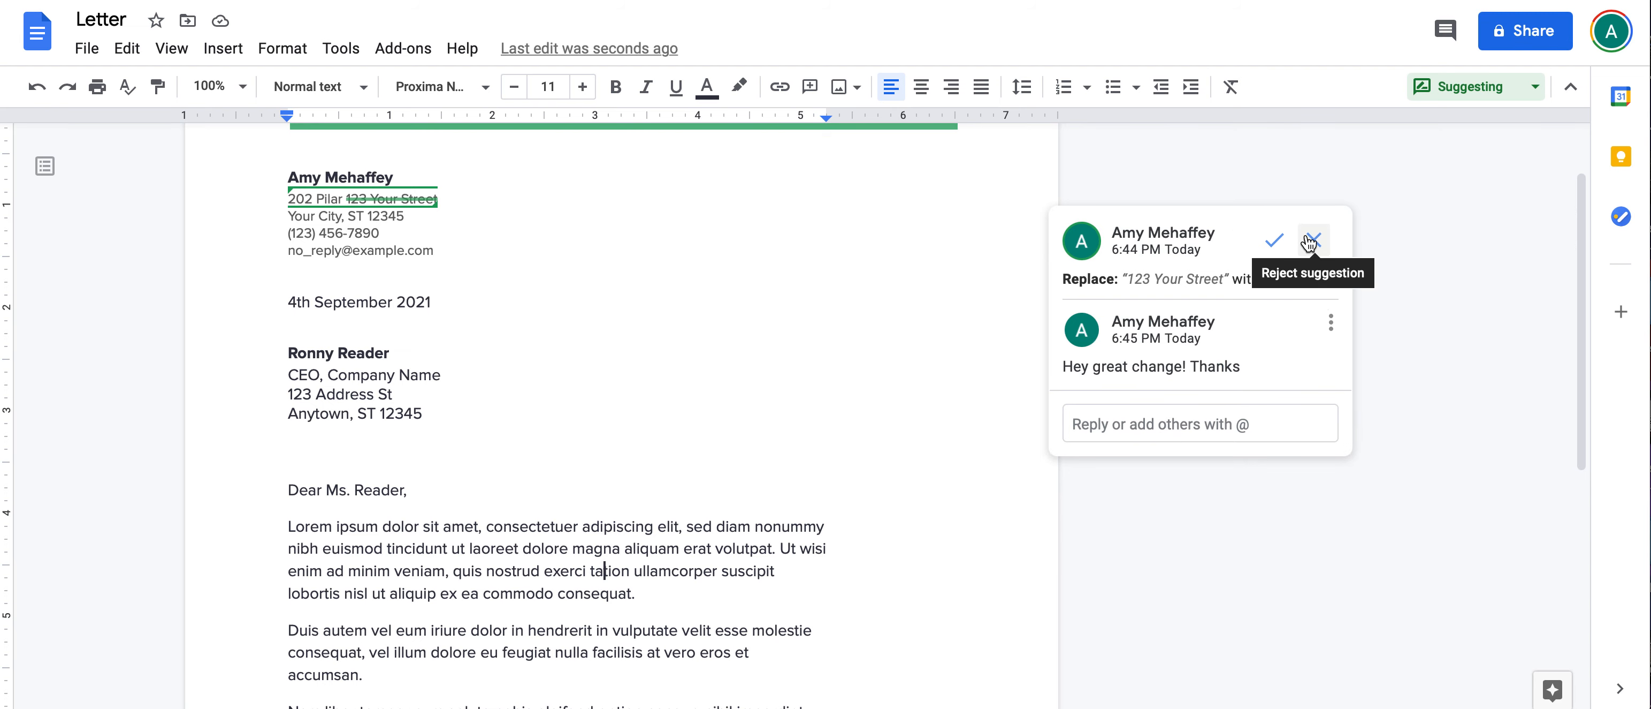
{"action": "scroll", "coordinate": [693, 313], "scroll_direction": "up", "scroll_amount": 2}
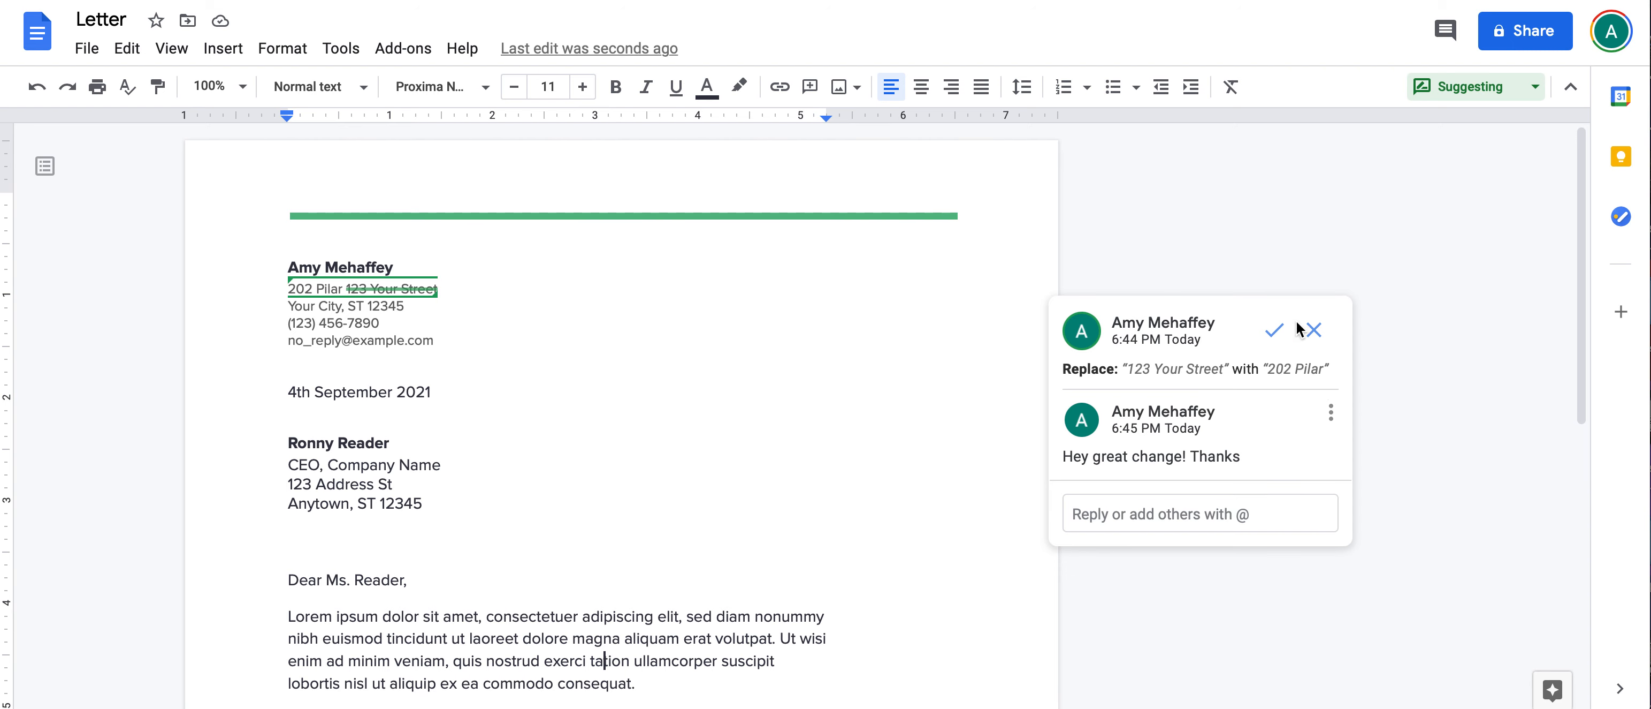
{"action": "scroll", "coordinate": [951, 357], "scroll_direction": "down", "scroll_amount": 4}
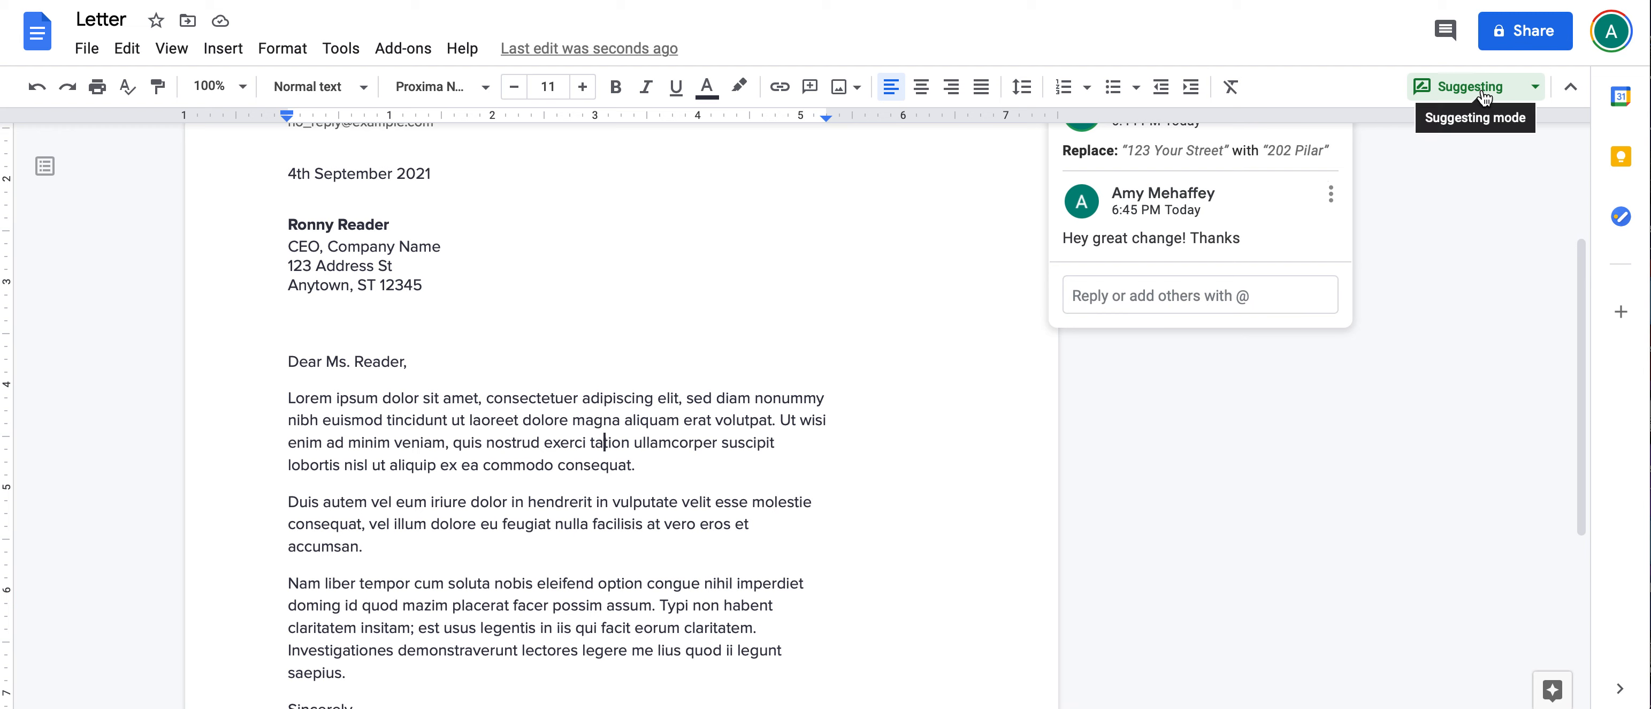
{"action": "scroll", "coordinate": [1155, 386], "scroll_direction": "up", "scroll_amount": 2}
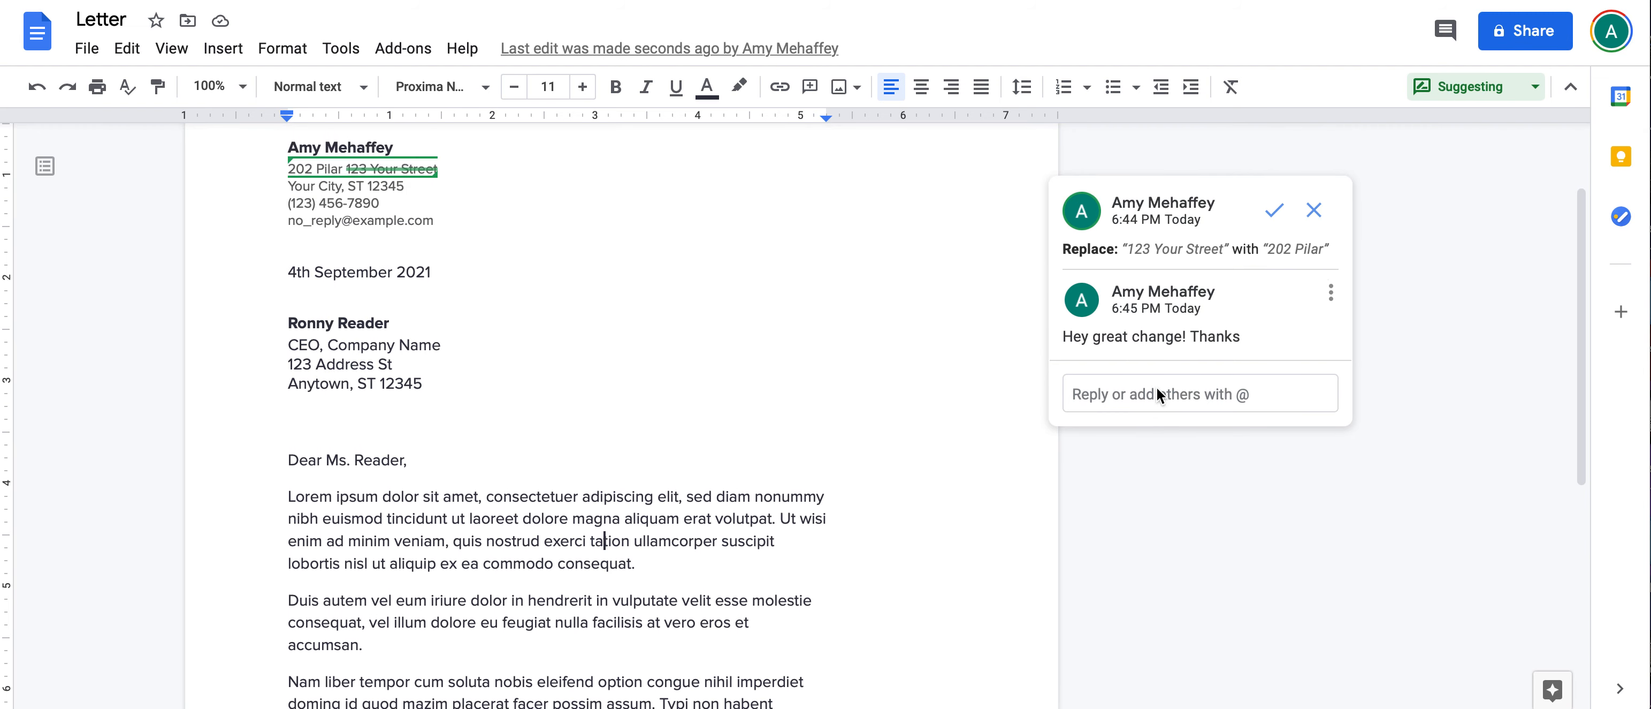
{"action": "left_click", "coordinate": [1274, 215]}
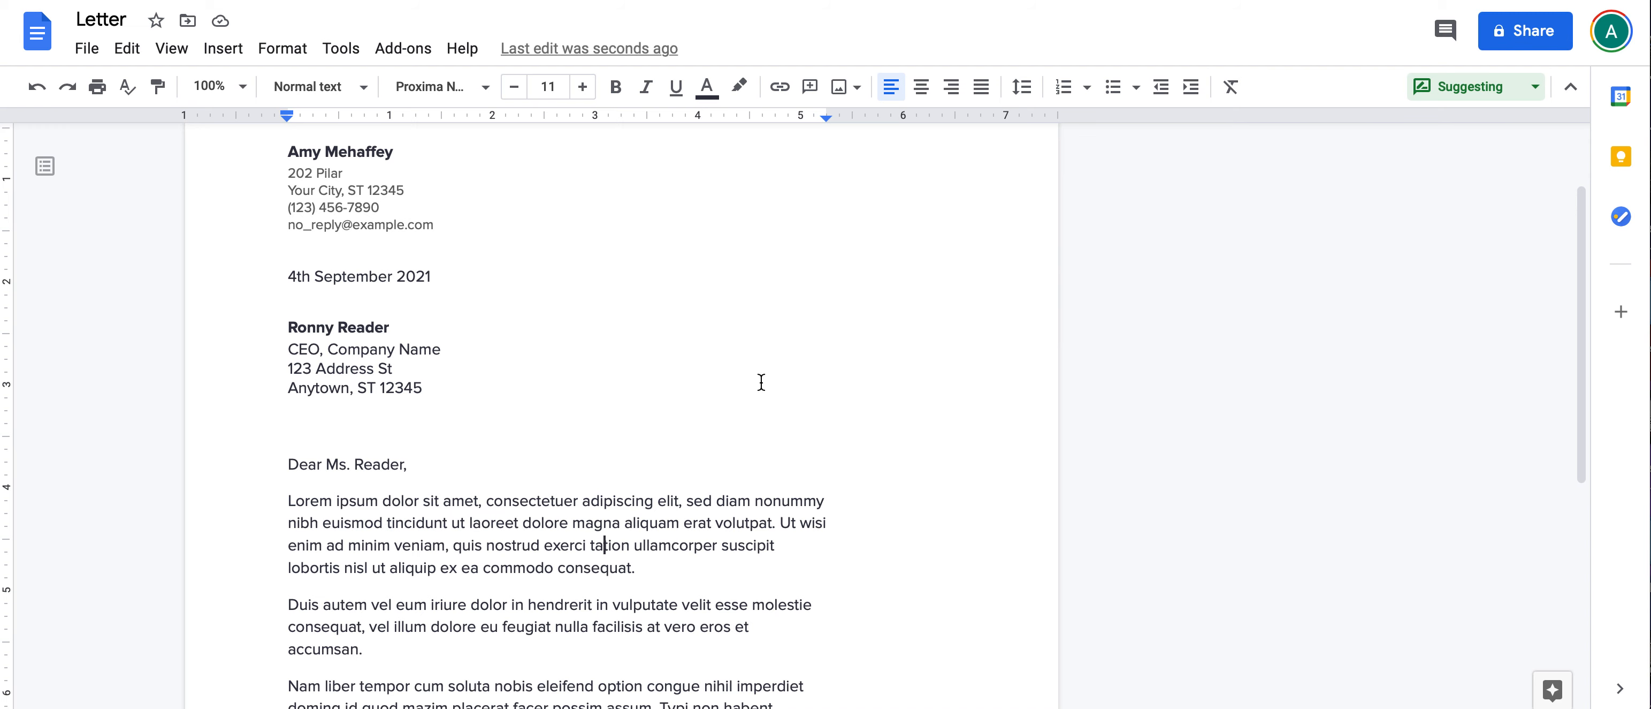
{"action": "scroll", "coordinate": [741, 427], "scroll_direction": "up", "scroll_amount": 3}
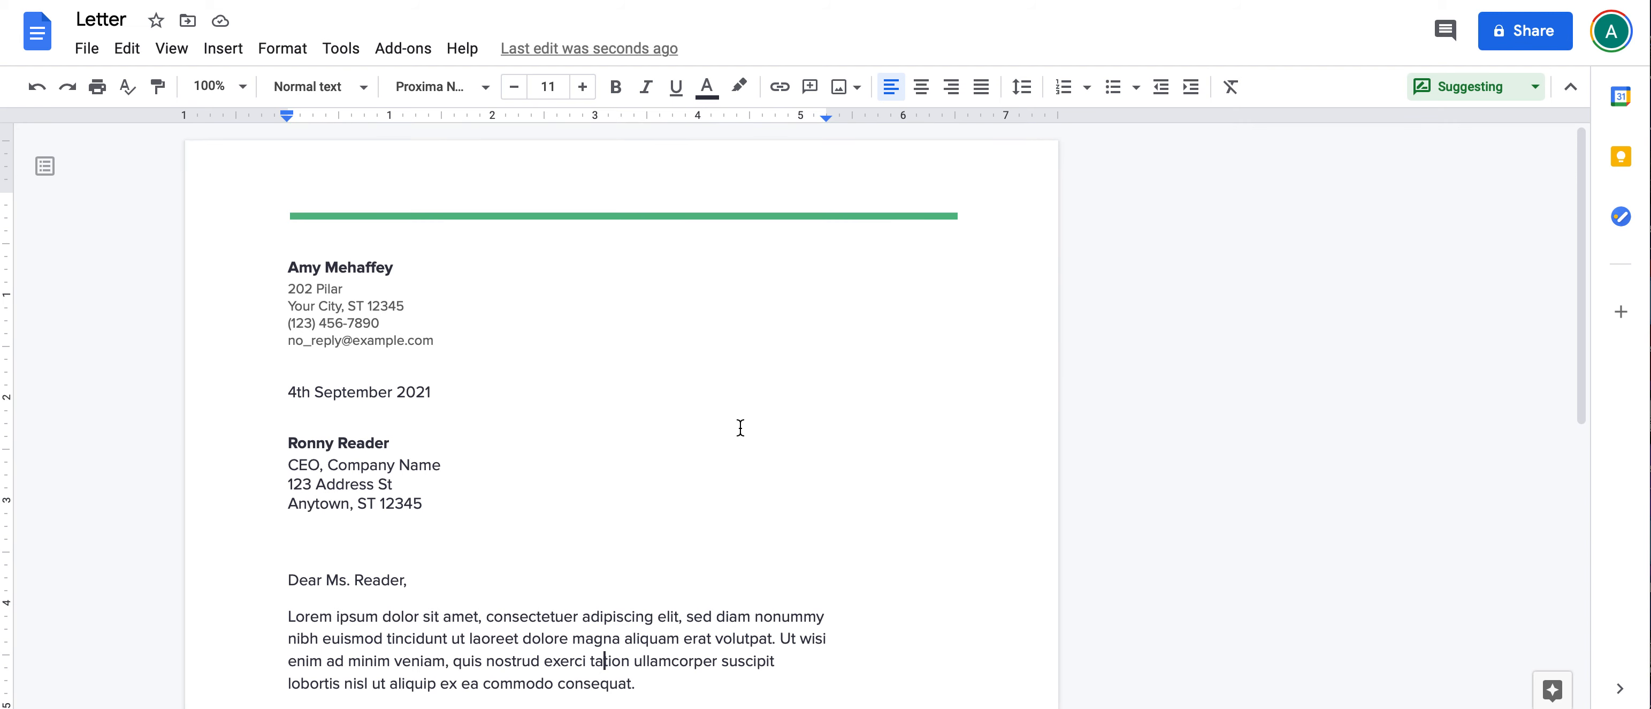